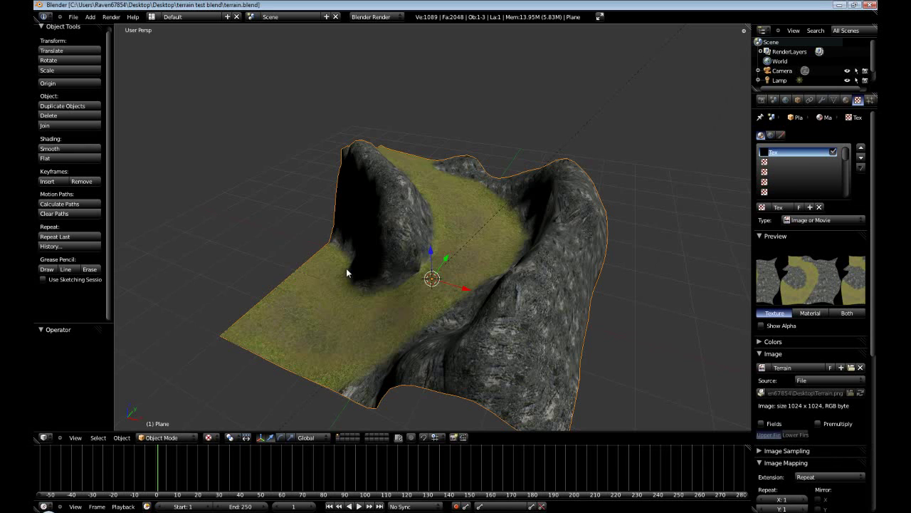
Discard the open terrain example and load a fresh scene from the start-up file
middle_drag(347, 272, 357, 308)
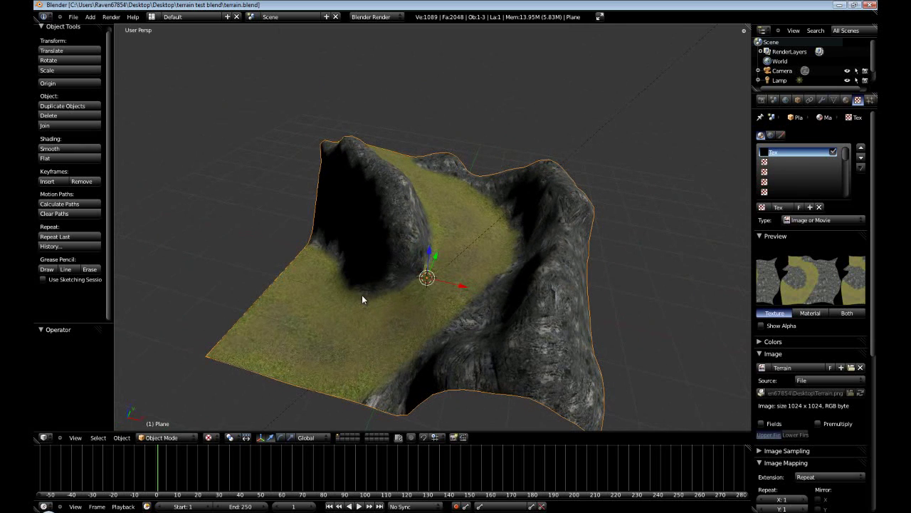
key(ctrl+n)
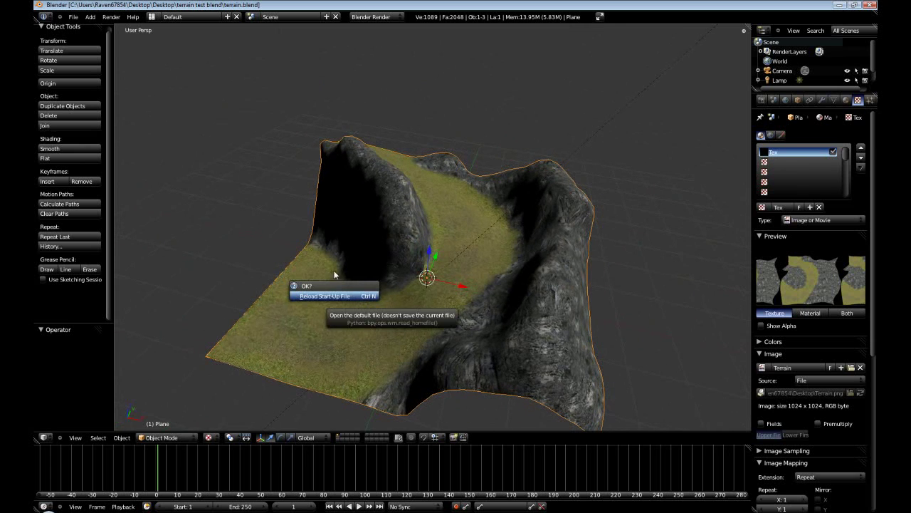
click(72, 17)
click(80, 26)
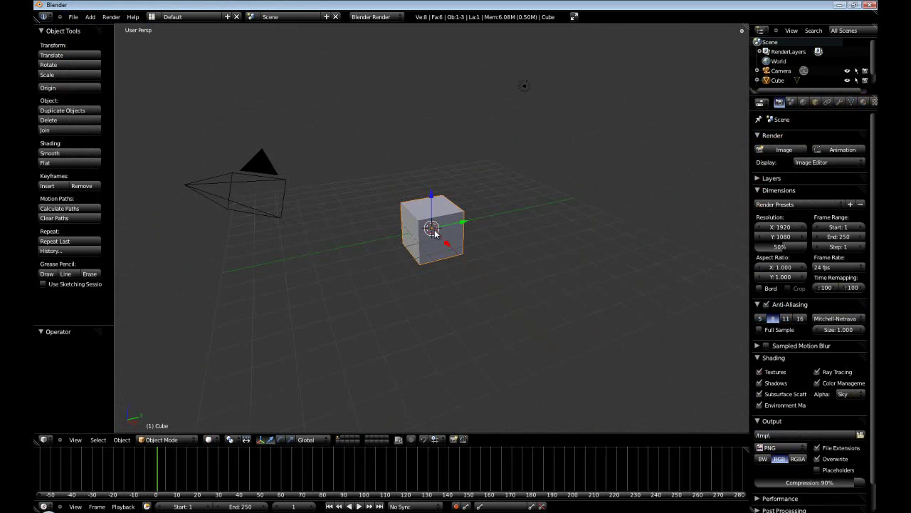
Replace the default cube with a plane and scale the plane uniformly by 3
key(x)
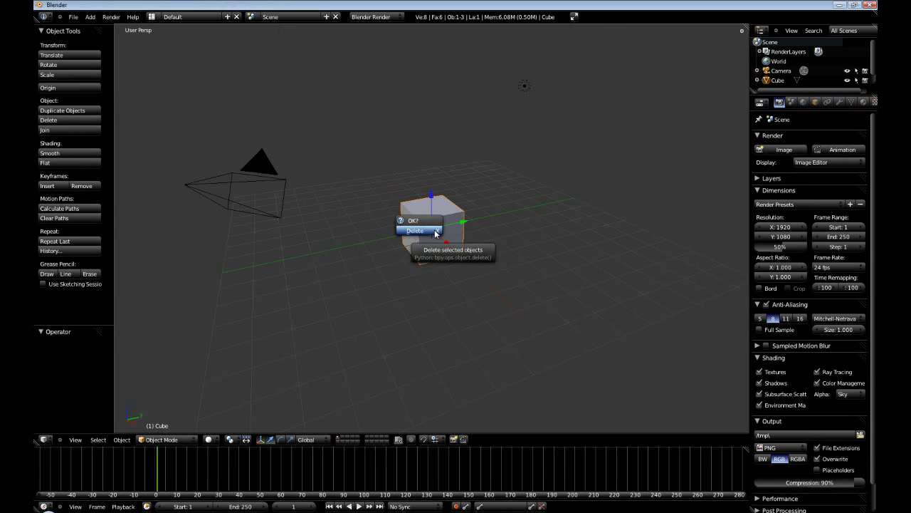
click(436, 231)
middle_drag(450, 244, 451, 269)
key(space)
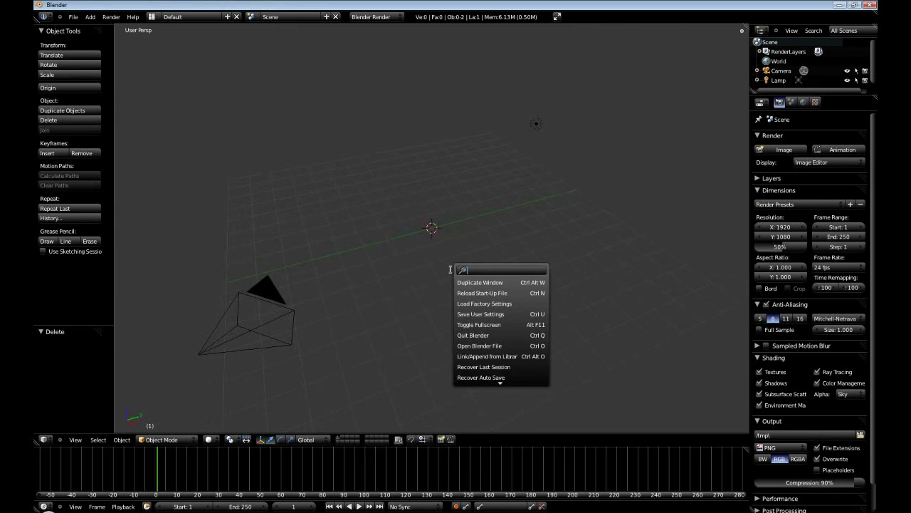
text(add pla)
key(Return)
key(s)
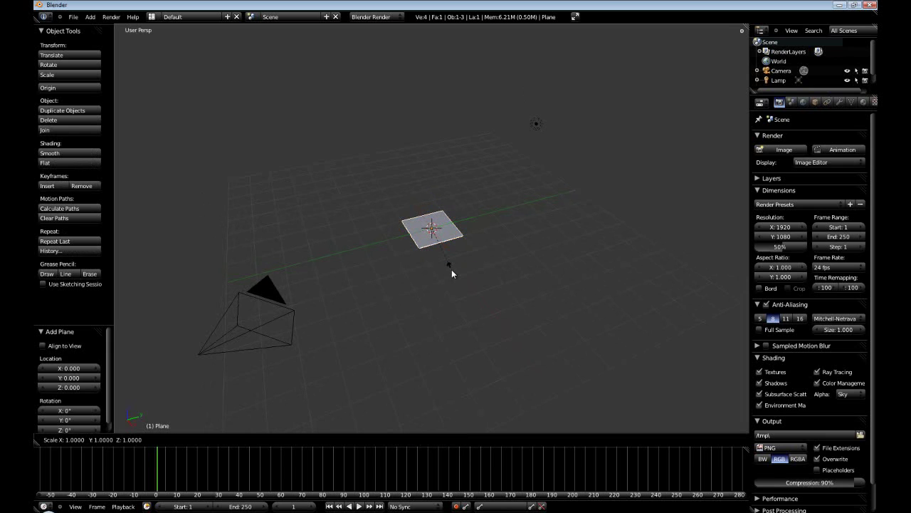
key(3)
key(Return)
Subdivide the whole plane five times in Edit Mode
key(Tab)
key(w)
click(452, 269)
key(w)
click(451, 269)
key(w)
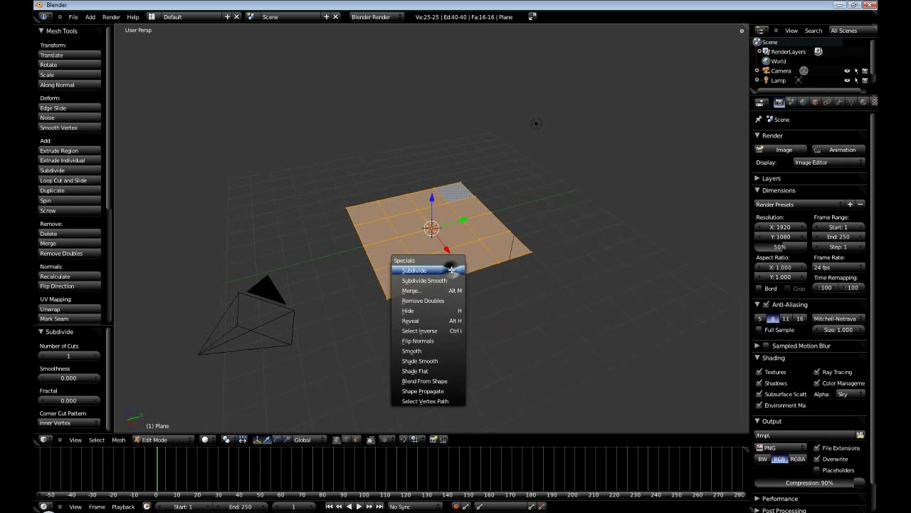
click(452, 269)
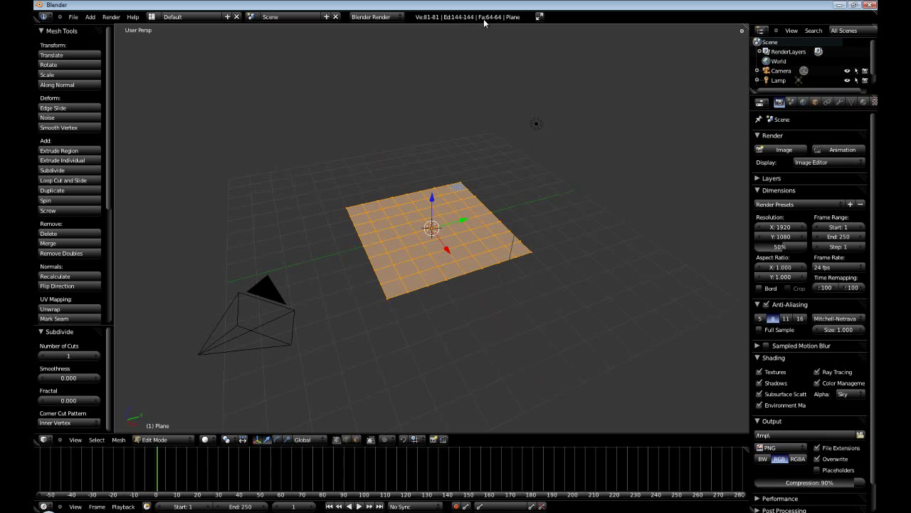
key(w)
click(440, 272)
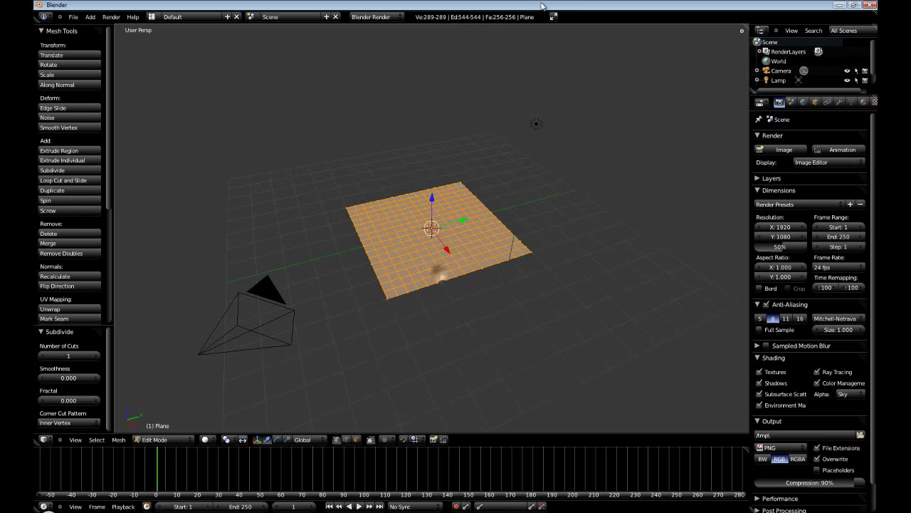
key(w)
click(469, 272)
key(w)
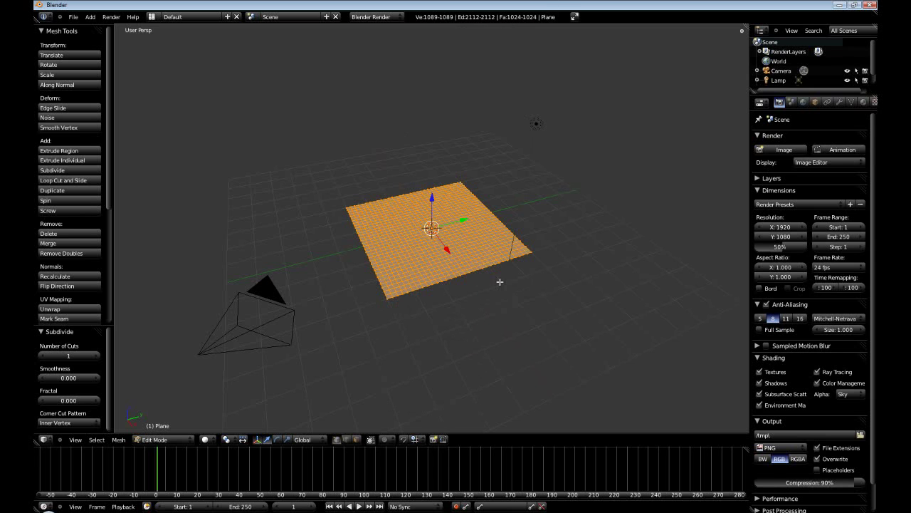
Return the subdivided plane to Object Mode and apply smooth shading to it
key(Tab)
middle_drag(405, 230, 413, 260)
key(Tab)
scroll(476, 258, up, 4)
middle_drag(497, 285, 385, 323)
key(Tab)
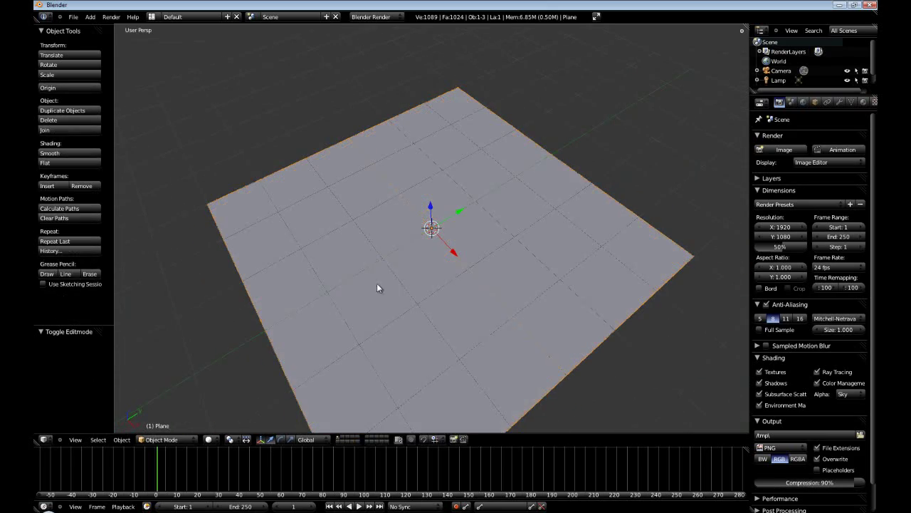
click(84, 154)
Switch the plane to Sculpt Mode and change the Draw brush's stroke method from Space
click(178, 441)
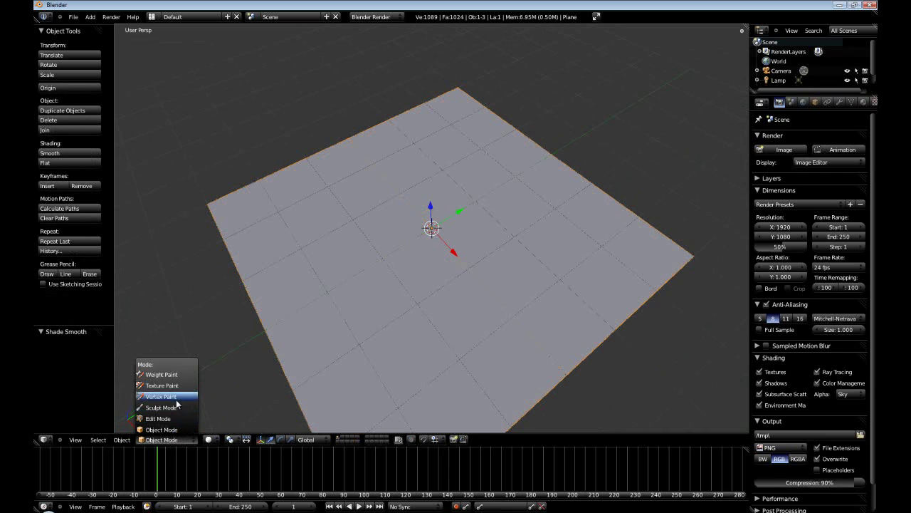
click(176, 404)
click(44, 229)
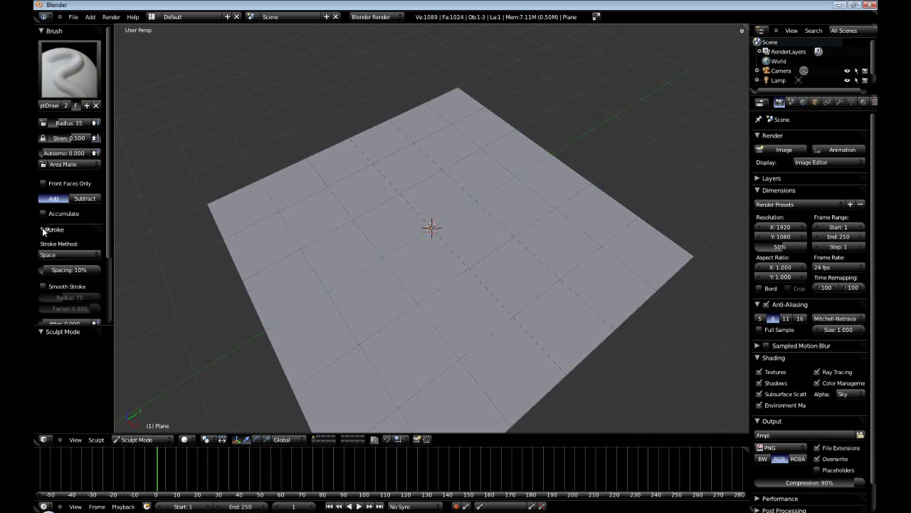
click(62, 255)
click(64, 201)
click(42, 230)
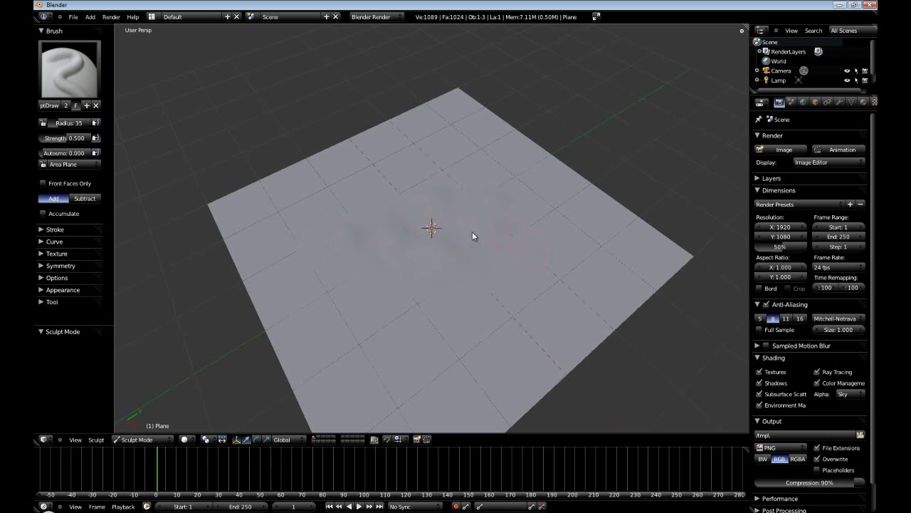
Set the Draw brush's strength to 1.000 and its radius to 98, and show the available sculpt tools
drag(57, 136, 122, 137)
drag(58, 123, 66, 123)
click(45, 302)
scroll(44, 294, down, 2)
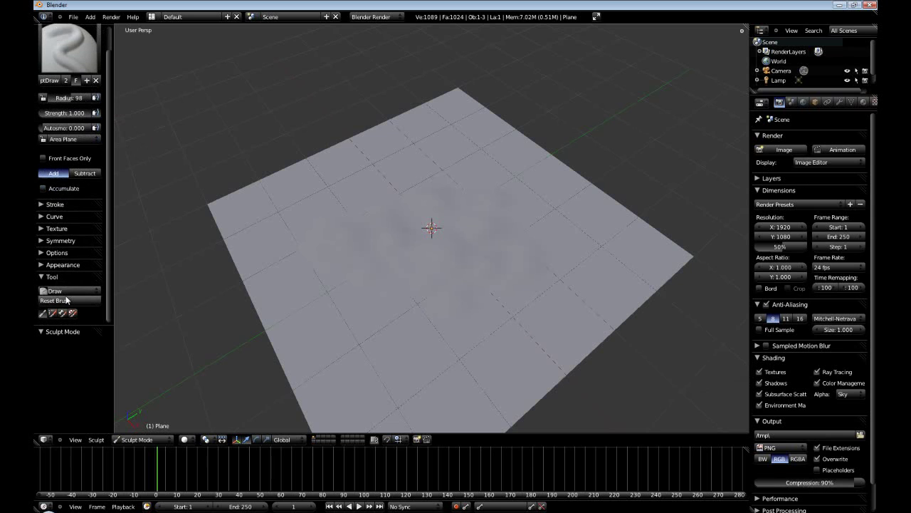
click(68, 294)
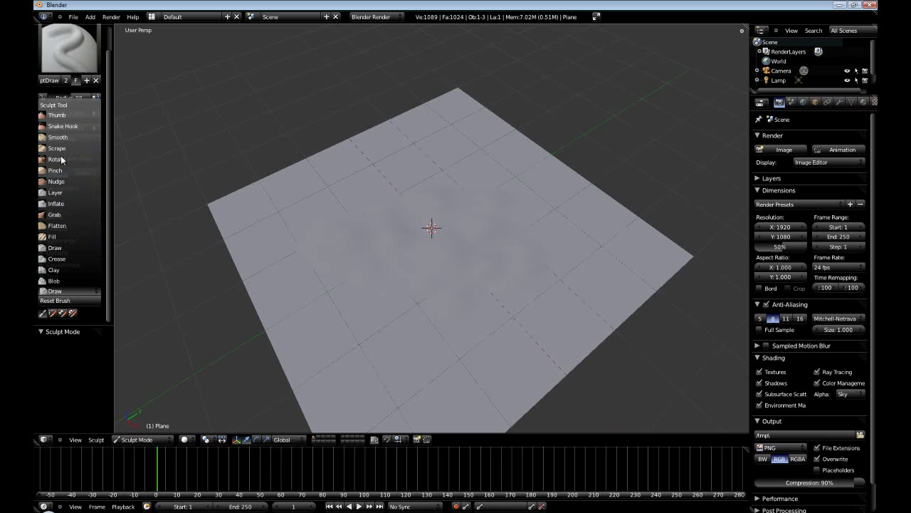
Sculpt raised hills and ridges across most of the plane with the Draw brush in Add mode
middle_drag(485, 308, 443, 265)
drag(443, 265, 398, 235)
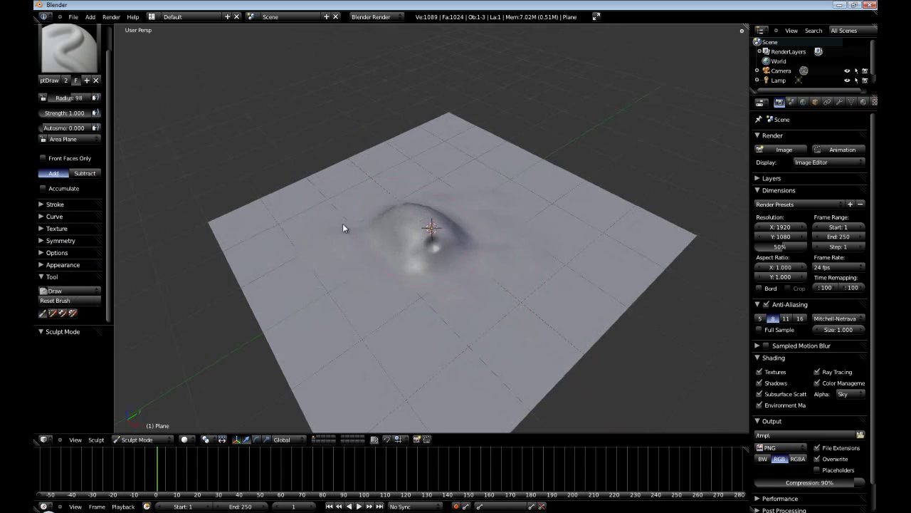
drag(343, 224, 299, 254)
middle_drag(535, 256, 376, 257)
drag(375, 257, 334, 356)
mouse_move(463, 290)
mouse_down()
mouse_move(438, 311)
mouse_move(477, 257)
mouse_move(565, 236)
mouse_move(541, 280)
mouse_move(608, 290)
mouse_up()
drag(502, 346, 530, 367)
middle_drag(576, 360, 463, 399)
drag(506, 341, 559, 345)
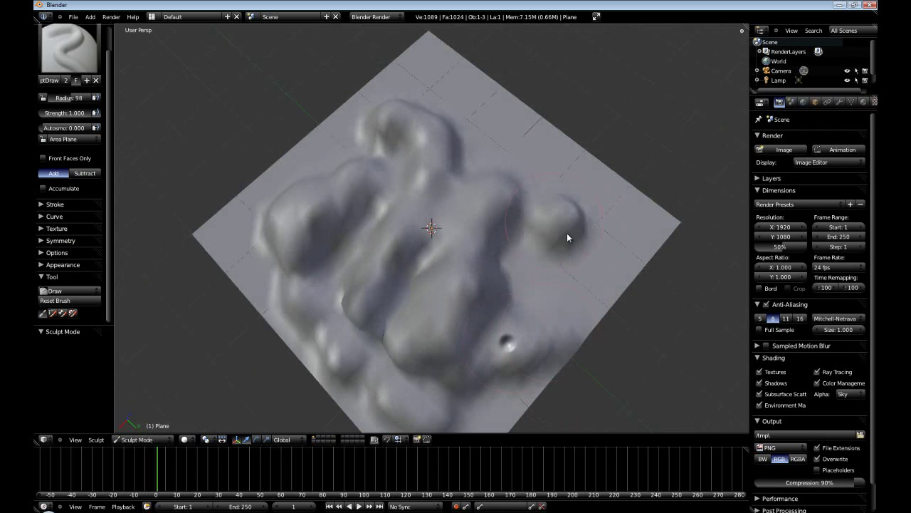
mouse_move(566, 233)
mouse_down()
mouse_move(533, 286)
mouse_move(488, 136)
mouse_move(423, 92)
mouse_move(263, 203)
mouse_up()
middle_drag(498, 254, 506, 184)
mouse_move(477, 157)
mouse_down()
mouse_move(577, 170)
mouse_move(474, 170)
mouse_move(523, 200)
mouse_move(543, 273)
mouse_up()
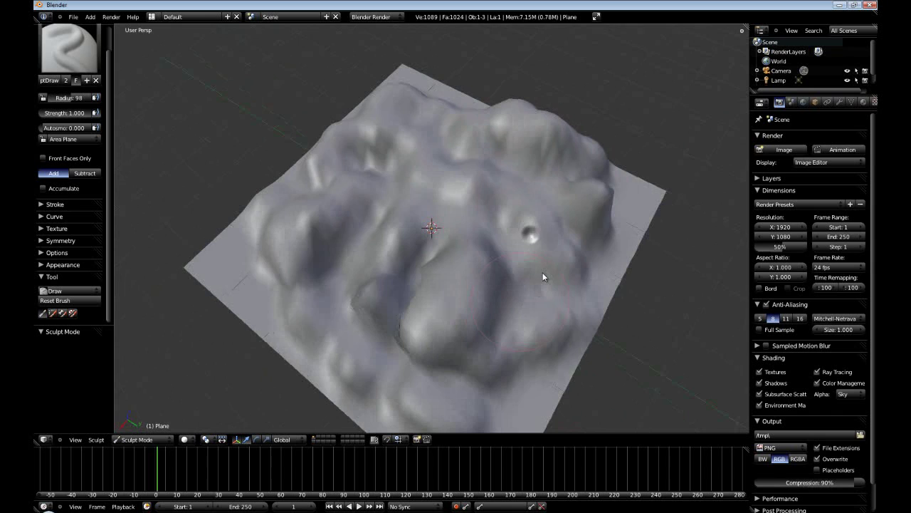
mouse_move(543, 273)
middle_down()
mouse_move(386, 265)
mouse_move(418, 276)
middle_up()
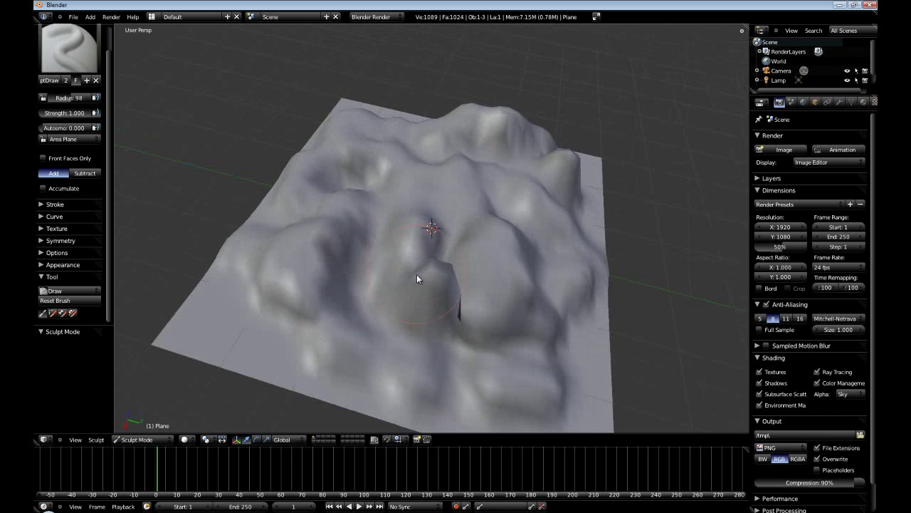
mouse_move(291, 324)
middle_down()
mouse_move(474, 331)
mouse_move(416, 361)
middle_up()
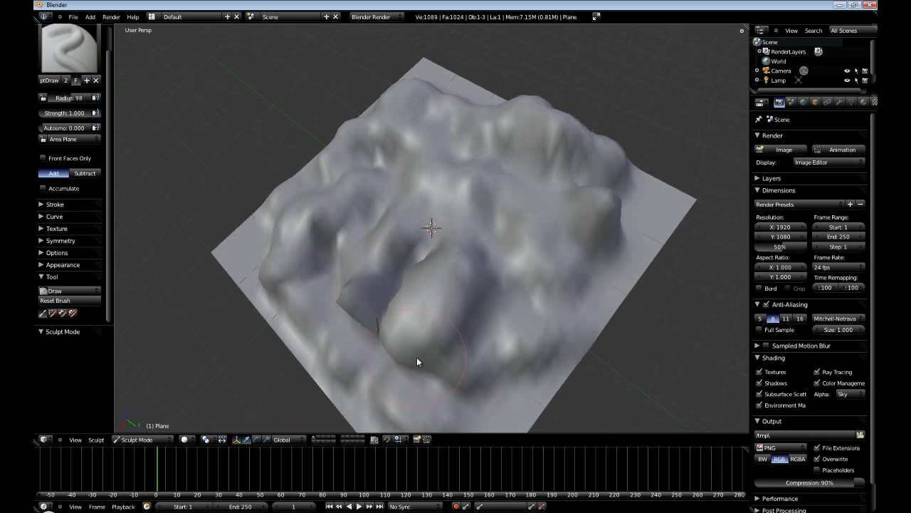
drag(388, 346, 451, 346)
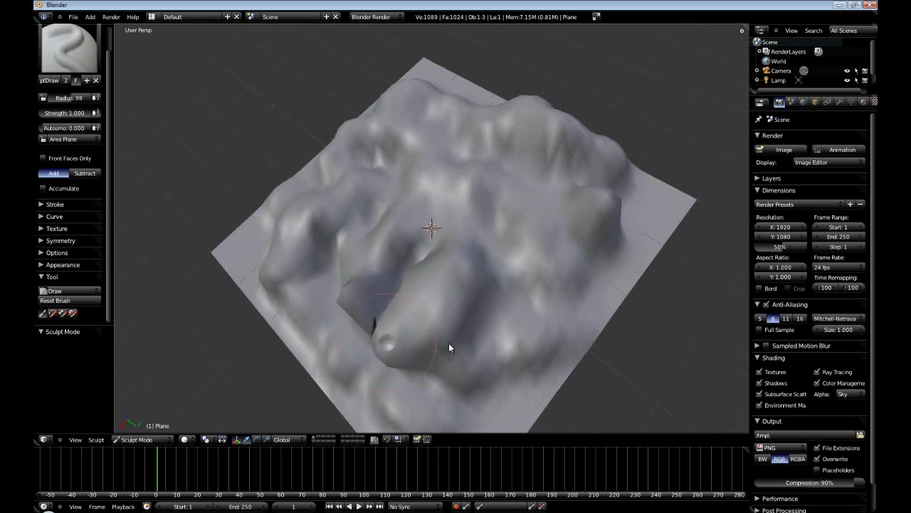
Soften the sculpted hills across the plane with the Smooth sculpt tool, undoing the last two strokes
click(65, 290)
click(63, 142)
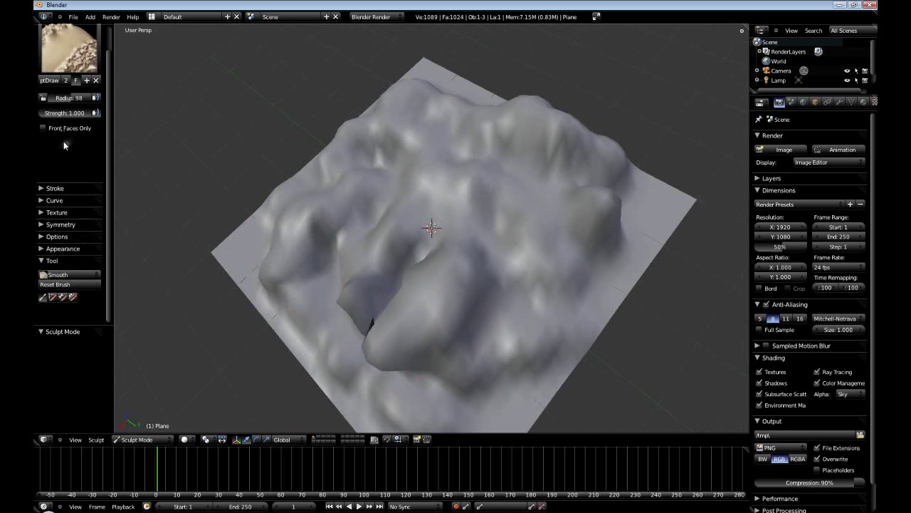
mouse_move(299, 277)
middle_down()
mouse_move(427, 342)
mouse_move(386, 309)
middle_up()
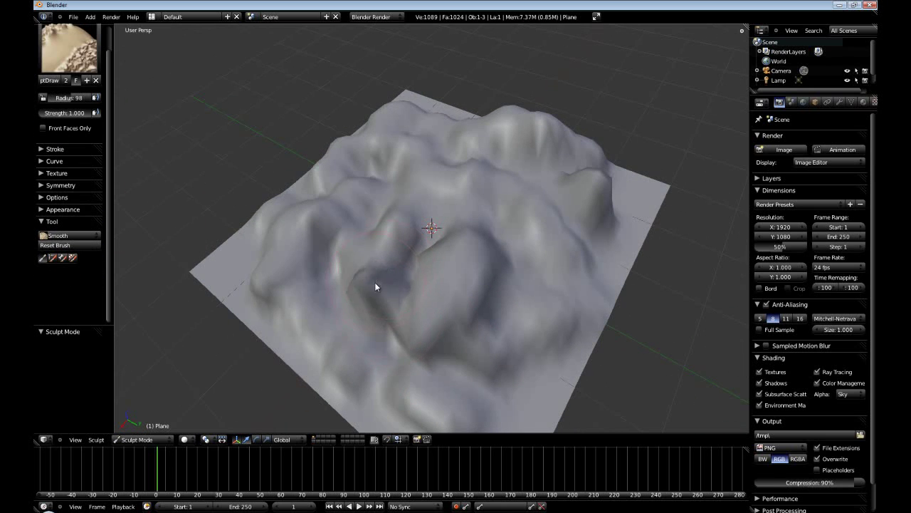
mouse_move(375, 283)
mouse_down()
mouse_move(463, 331)
mouse_move(428, 292)
mouse_move(480, 249)
mouse_move(467, 342)
mouse_up()
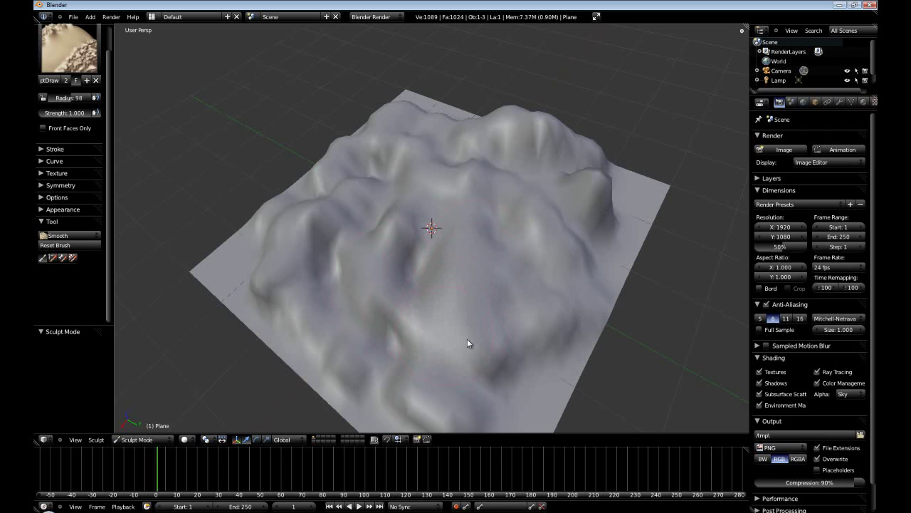
mouse_move(467, 343)
middle_down()
mouse_move(514, 340)
mouse_move(413, 315)
middle_up()
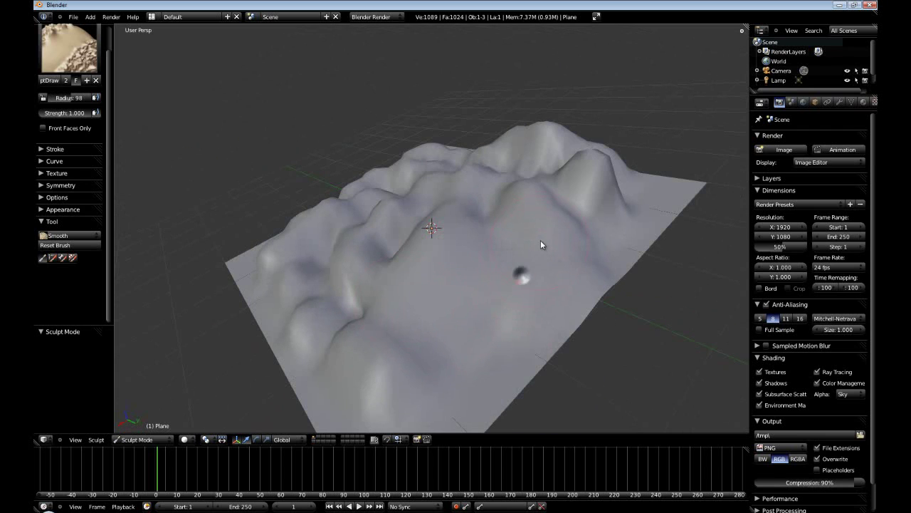
mouse_move(540, 244)
middle_down()
mouse_move(612, 301)
mouse_move(591, 341)
mouse_move(553, 350)
middle_up()
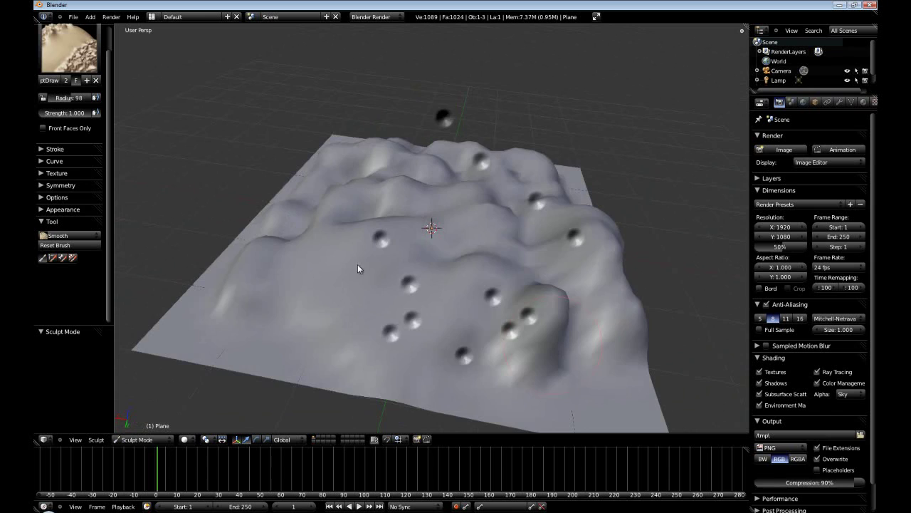
mouse_move(358, 269)
middle_down()
mouse_move(535, 413)
mouse_move(498, 346)
mouse_move(543, 306)
mouse_move(567, 356)
mouse_move(506, 352)
mouse_move(494, 335)
mouse_move(542, 307)
middle_up()
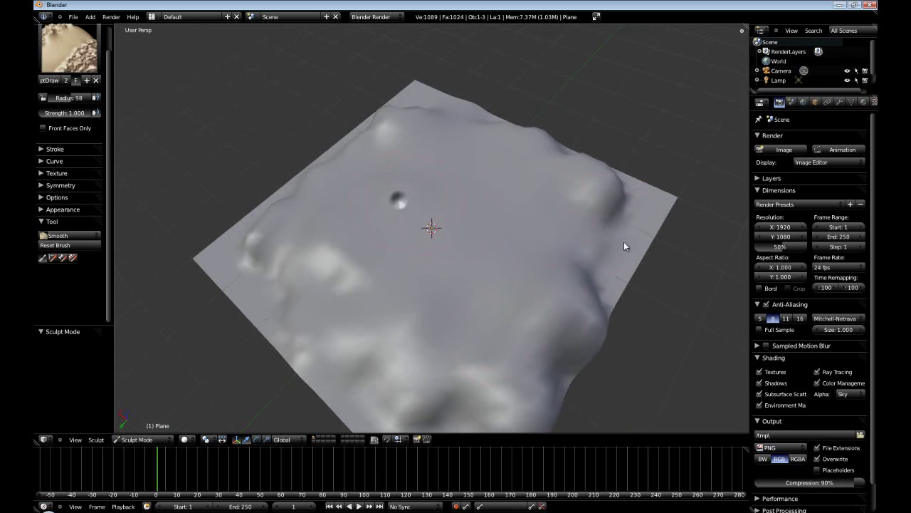
key(ctrl+z)
key(ctrl+z)
mouse_move(531, 360)
middle_down()
mouse_move(594, 325)
mouse_move(587, 335)
middle_up()
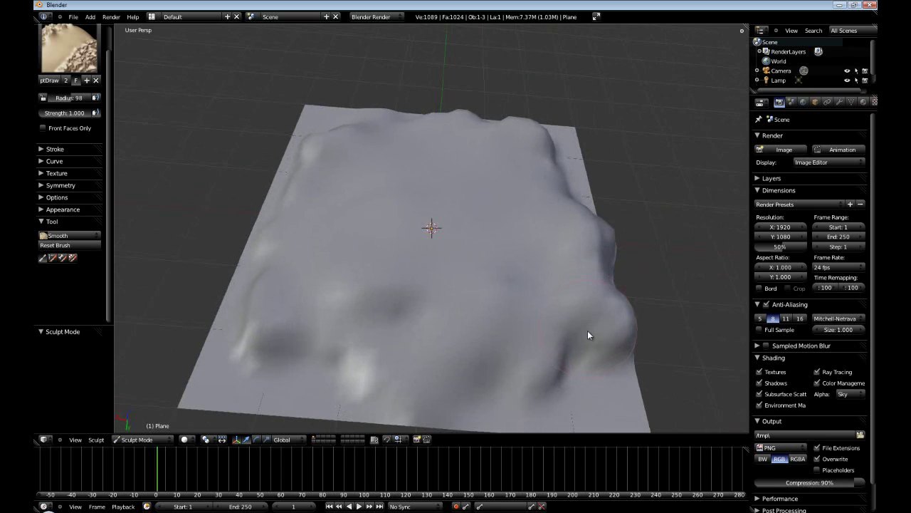
Put the terrain in Edit Mode and split the 3D view, making one half a UV/Image Editor
click(151, 440)
click(152, 418)
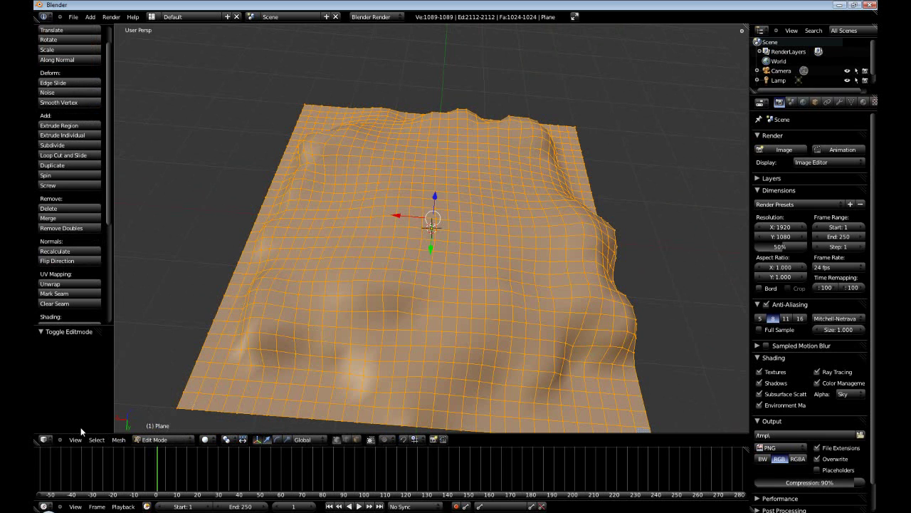
drag(34, 442, 325, 444)
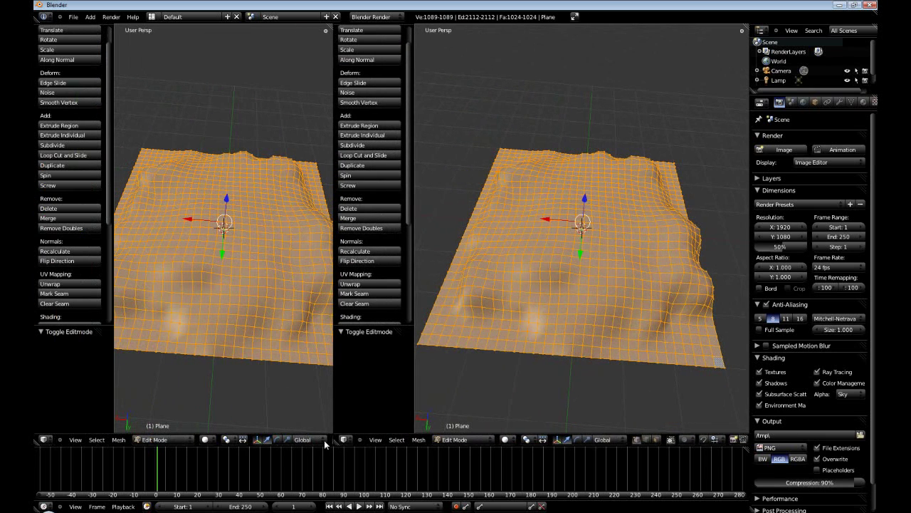
click(46, 439)
click(67, 375)
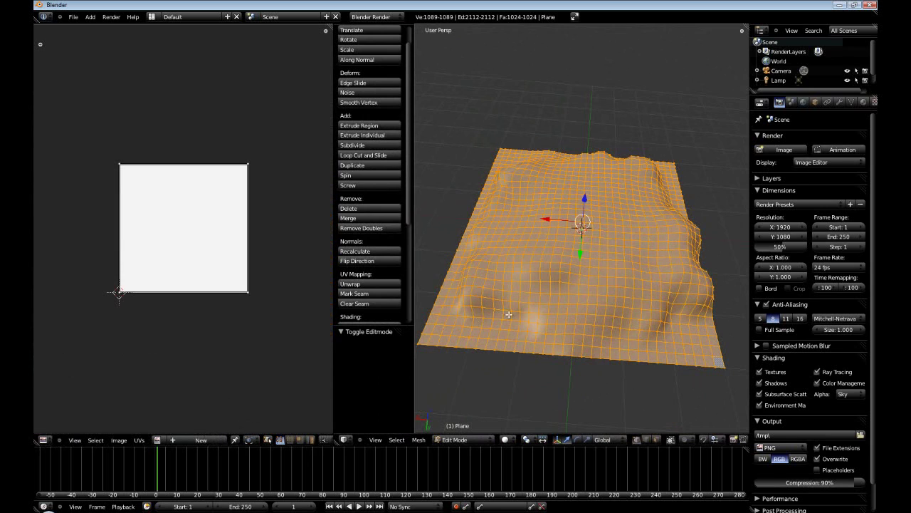
Unwrap the entire terrain mesh with the standard Unwrap method, leaving all UV vertices selected
key(u)
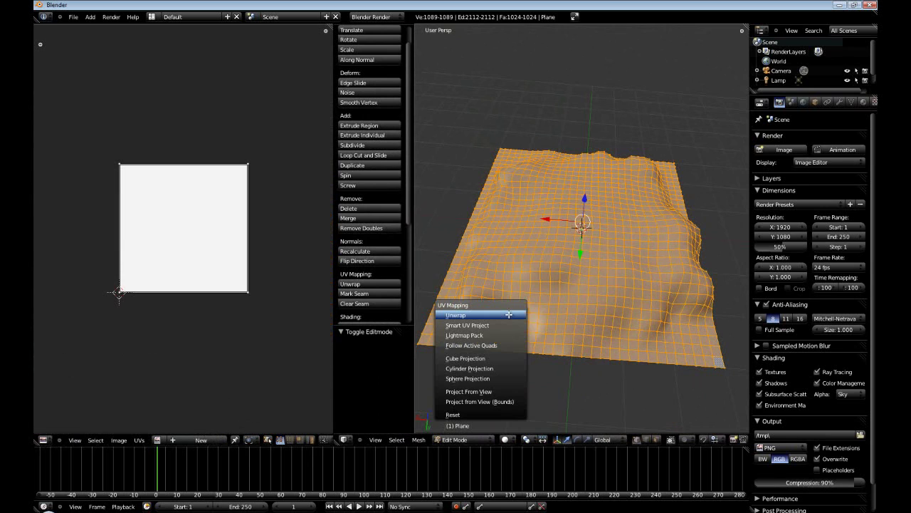
click(463, 316)
scroll(190, 246, up, 2)
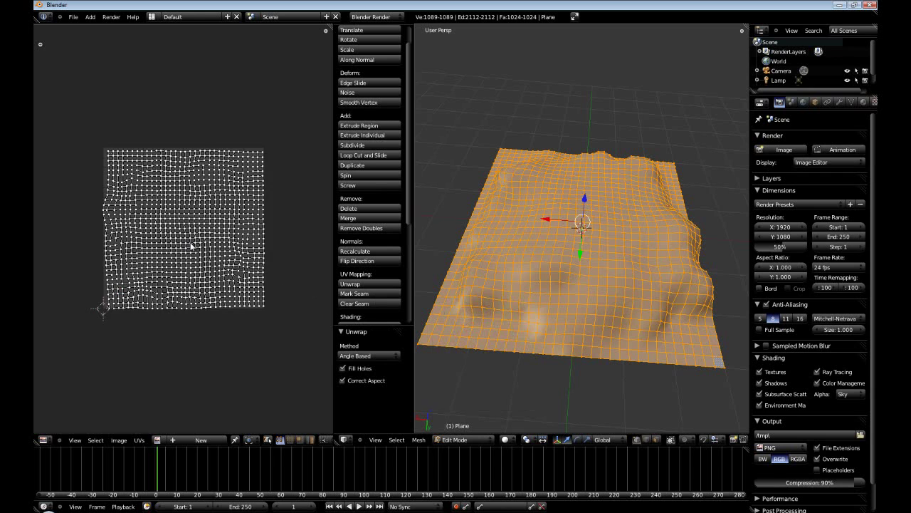
key(a)
key(a)
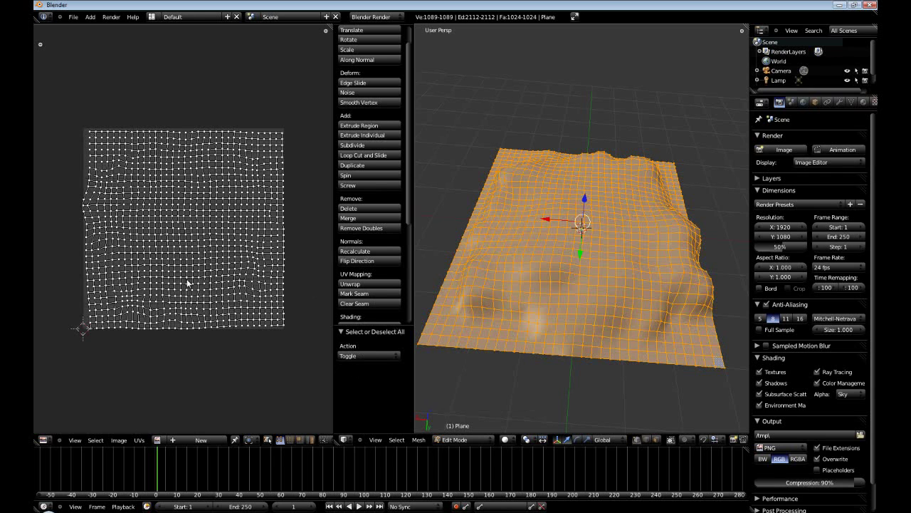
Create a new blank 1024 × 1024 image named Terrain for the unwrapped mesh and fit it in the image view
click(201, 439)
click(215, 413)
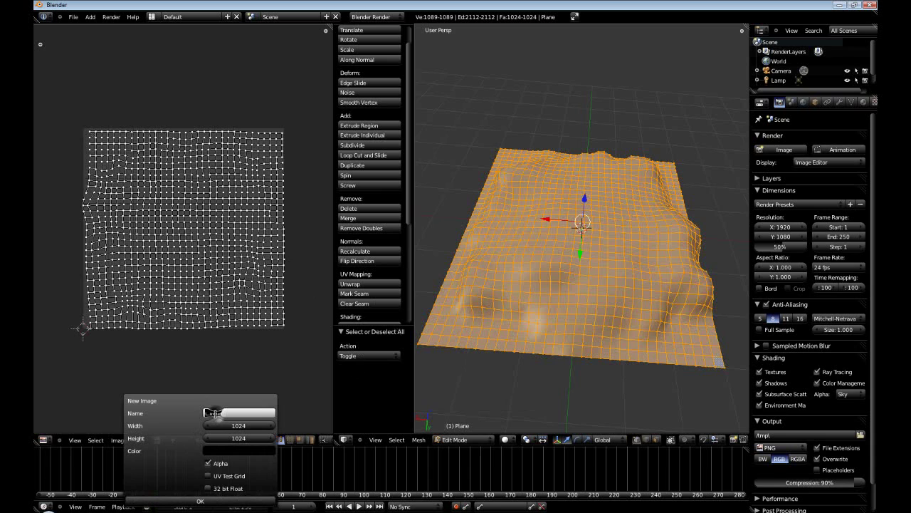
text(Terrain)
key(Return)
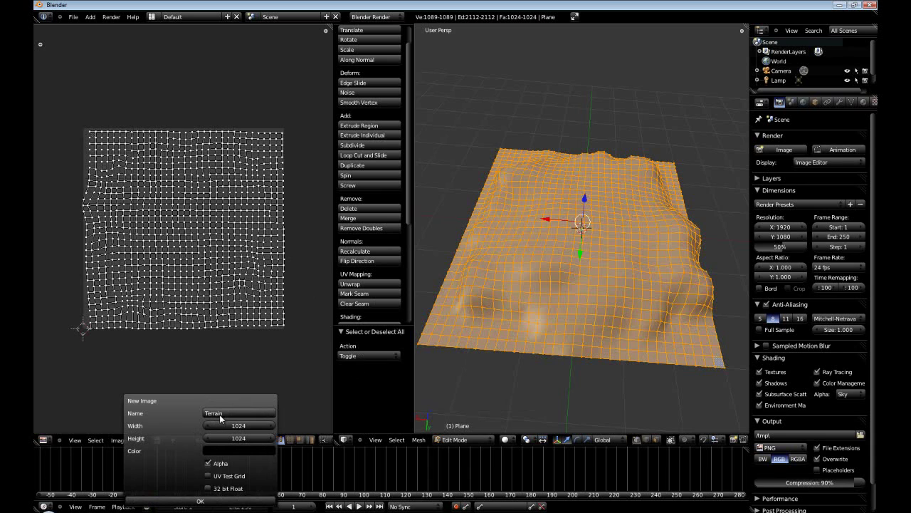
click(203, 501)
key(Home)
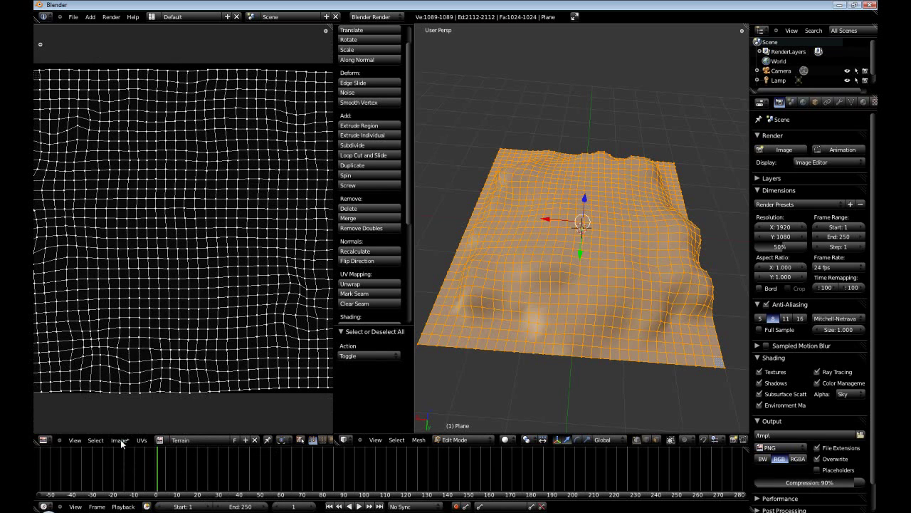
Enable Image Painting for the Terrain image in the UV/Image Editor
click(120, 440)
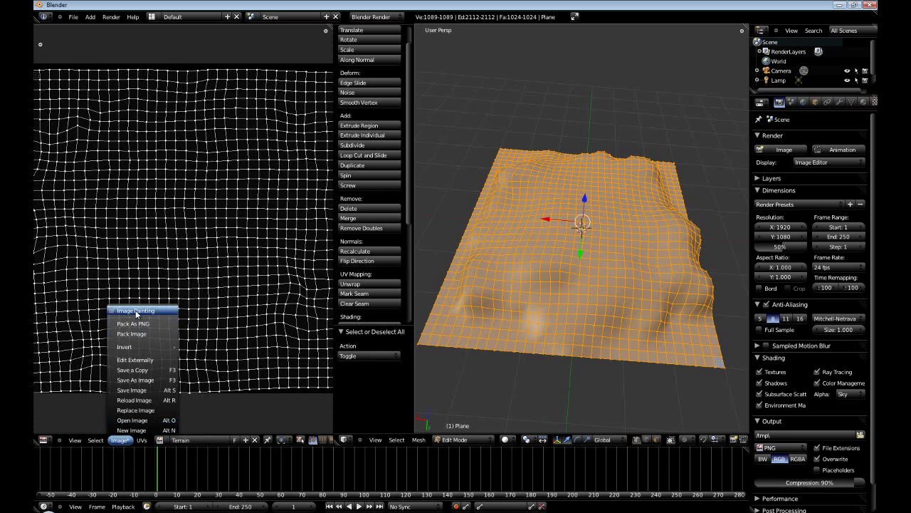
click(135, 312)
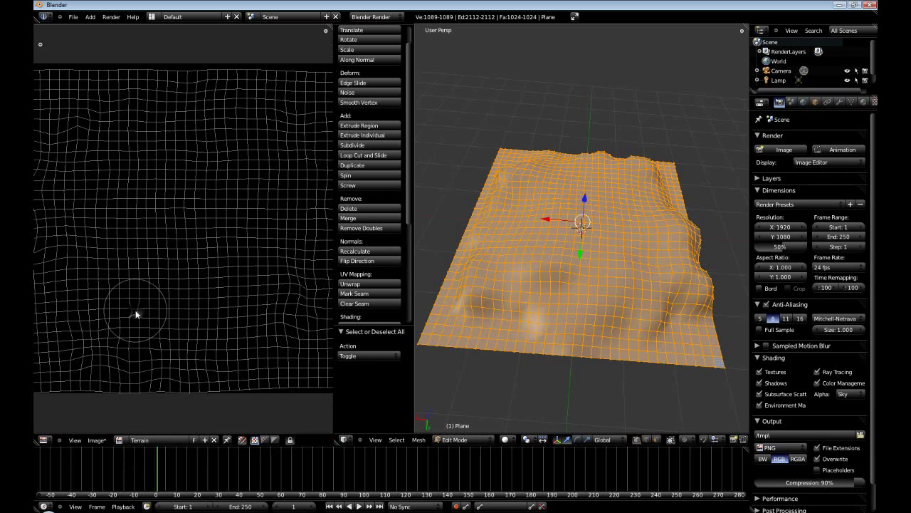
click(243, 441)
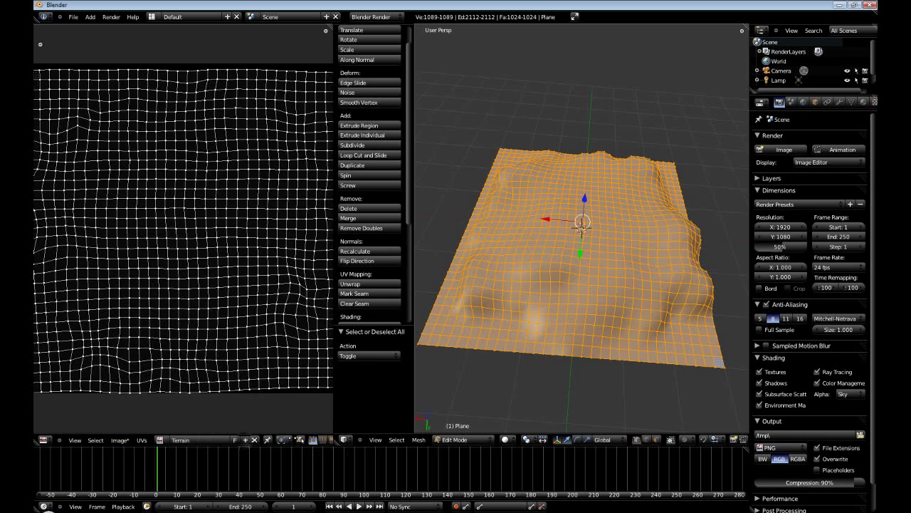
middle_drag(273, 442, 213, 443)
middle_drag(310, 442, 231, 442)
middle_drag(287, 442, 241, 442)
click(231, 438)
scroll(224, 337, down, 2)
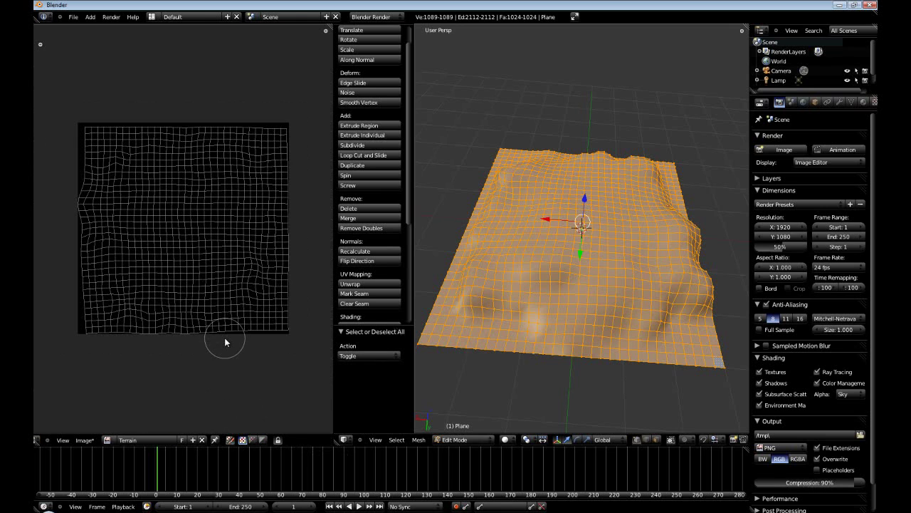
Switch the terrain plane from Edit Mode to Texture Paint mode
click(470, 440)
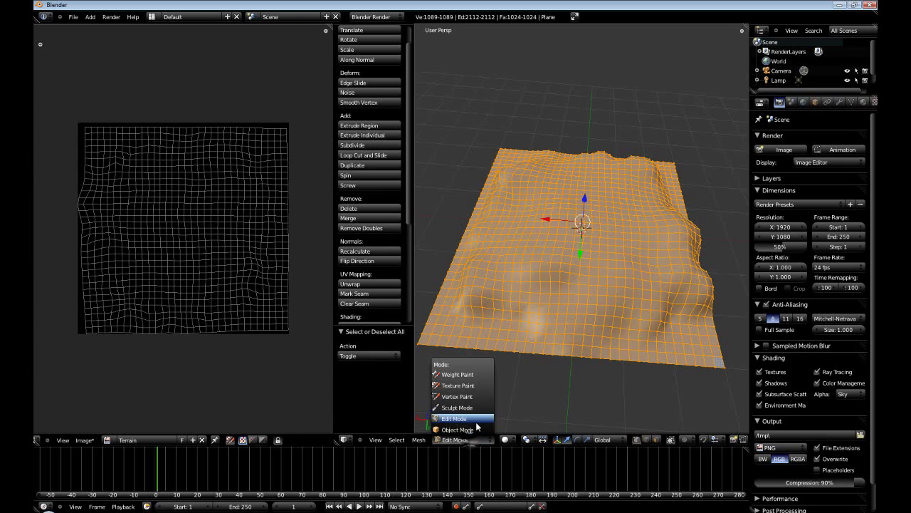
click(474, 388)
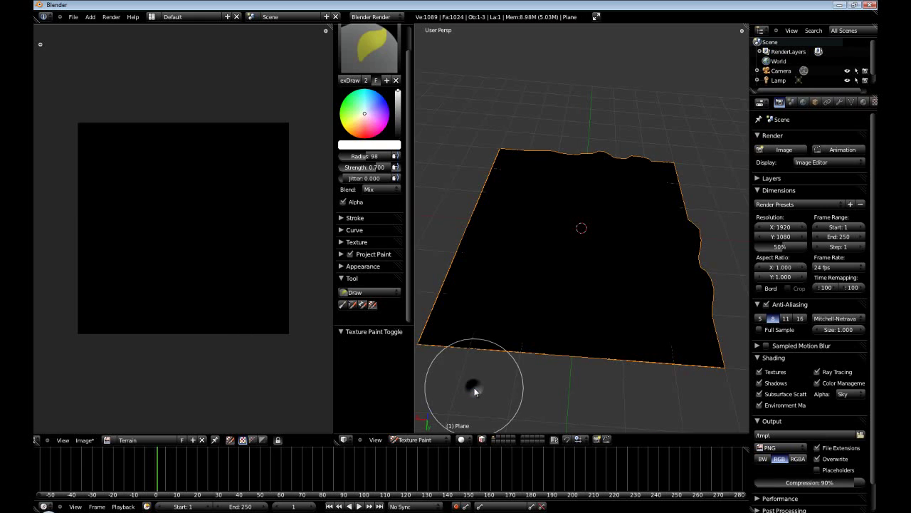
mouse_move(500, 384)
middle_down()
mouse_move(608, 340)
mouse_move(582, 311)
mouse_move(602, 332)
mouse_move(482, 314)
middle_up()
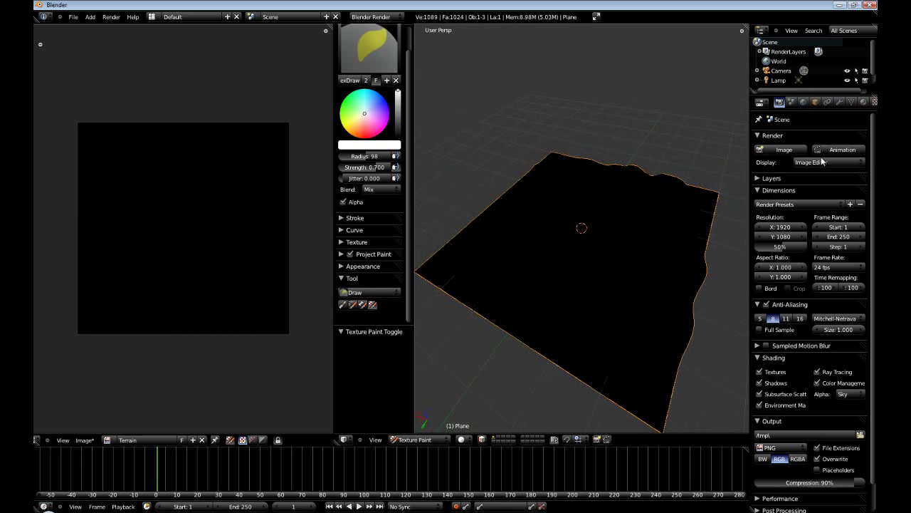
Add a new surface material to the terrain plane
click(864, 103)
click(760, 169)
click(776, 185)
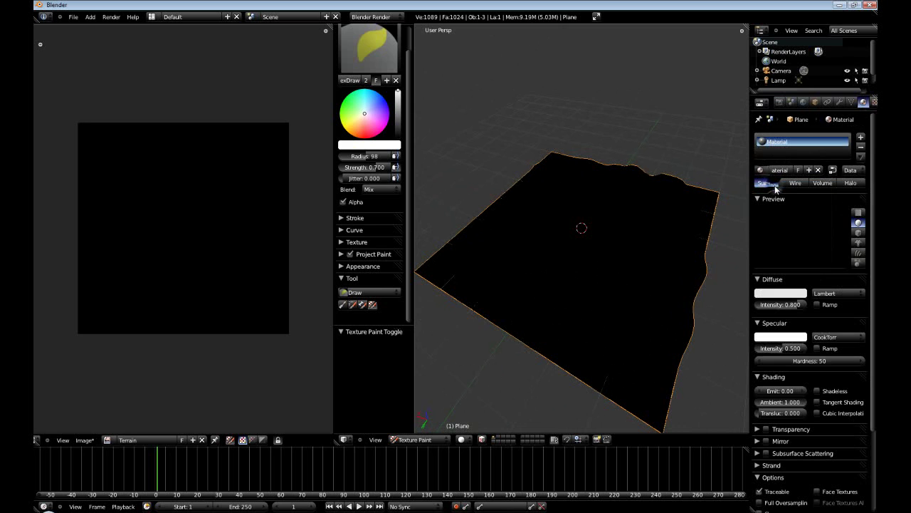
middle_drag(575, 279, 543, 269)
Add an Image or Movie texture to the terrain's material, using the Terrain image as its source
click(874, 102)
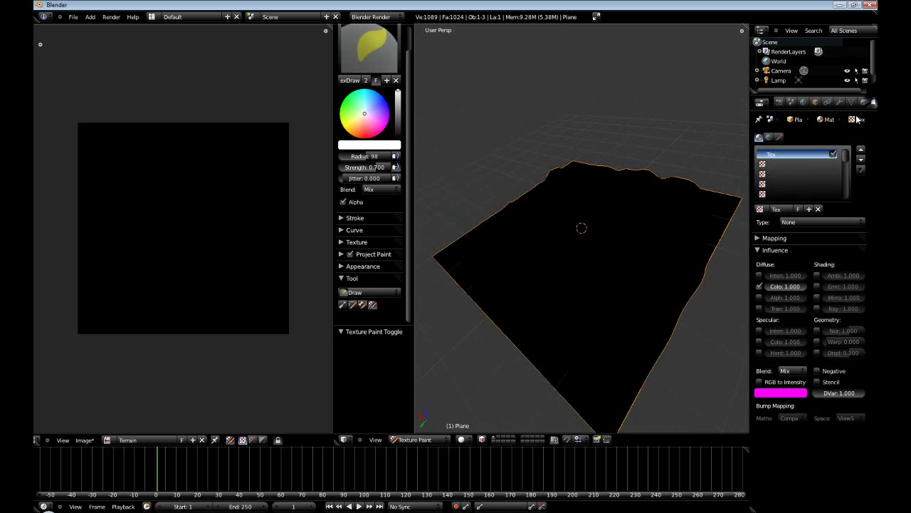
click(796, 222)
click(796, 165)
click(761, 369)
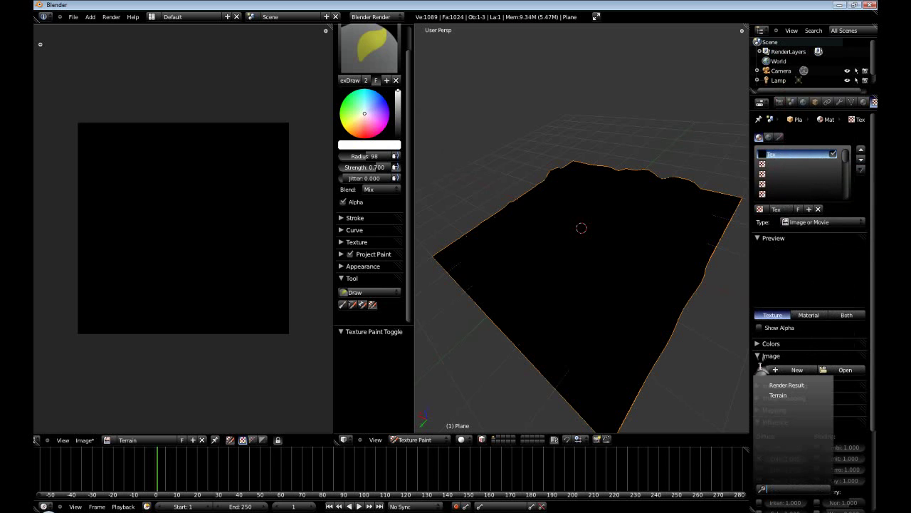
click(776, 396)
scroll(785, 349, down, 5)
Set the terrain texture's mapping coordinates to UV
click(769, 332)
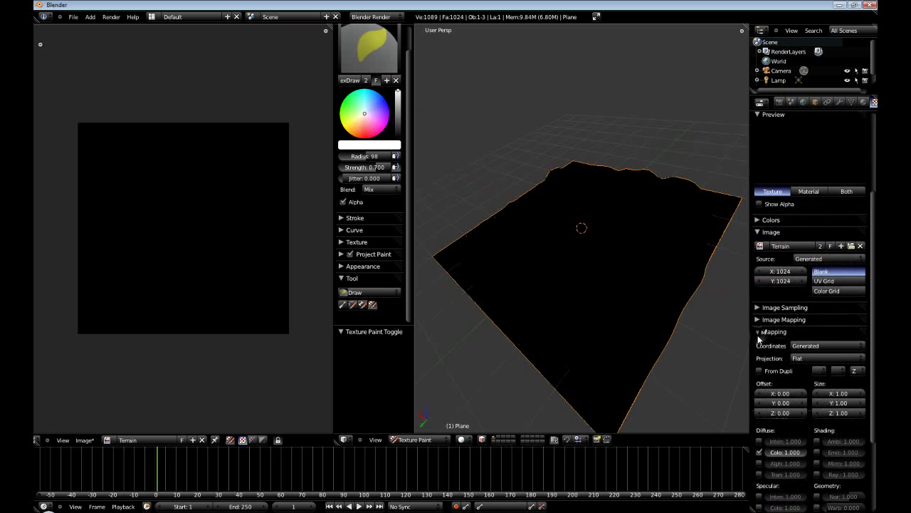
click(820, 347)
click(821, 303)
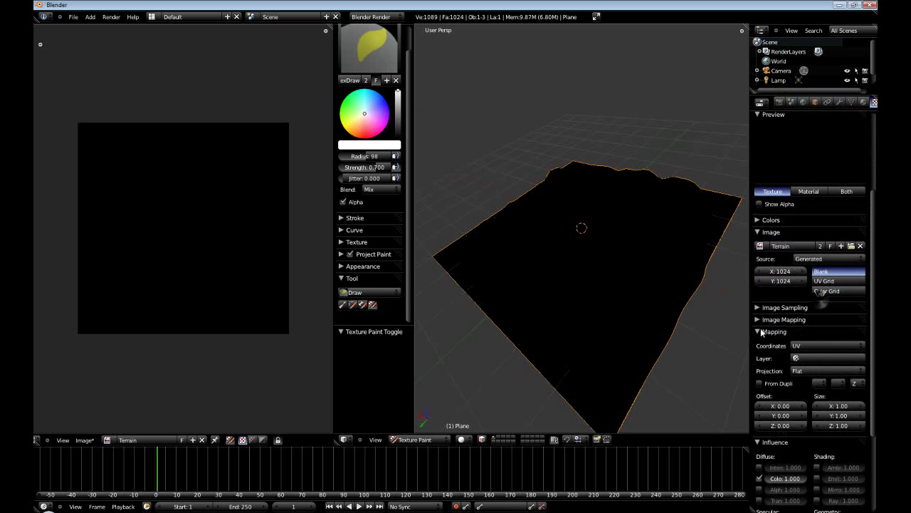
click(774, 332)
Try white paint strokes on the terrain and on the Terrain image, and undo both strokes
middle_drag(606, 279, 567, 259)
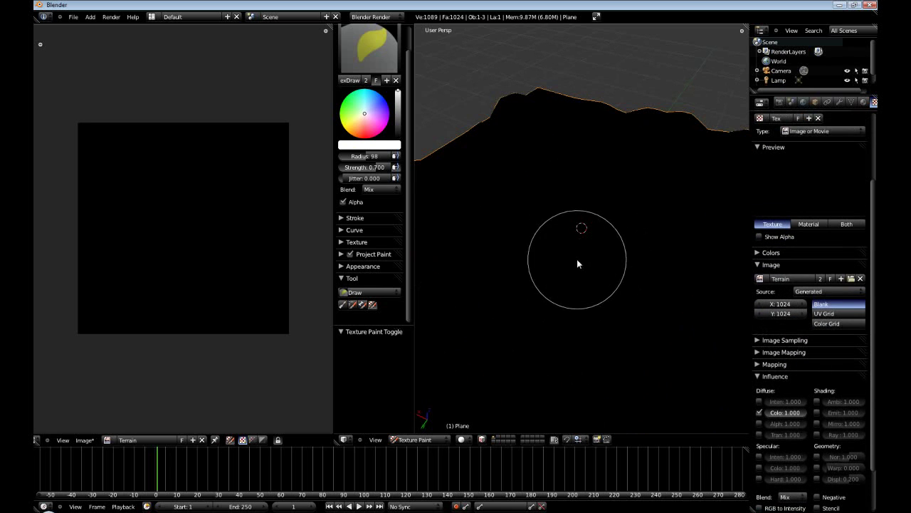
drag(568, 258, 577, 242)
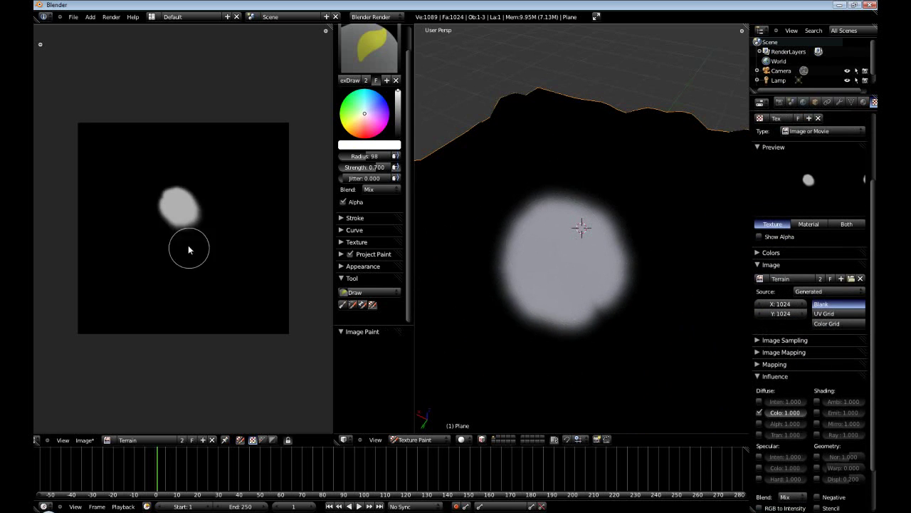
mouse_move(187, 222)
mouse_down()
mouse_move(187, 238)
mouse_move(171, 199)
mouse_move(200, 212)
mouse_move(229, 192)
mouse_move(230, 230)
mouse_move(231, 213)
mouse_up()
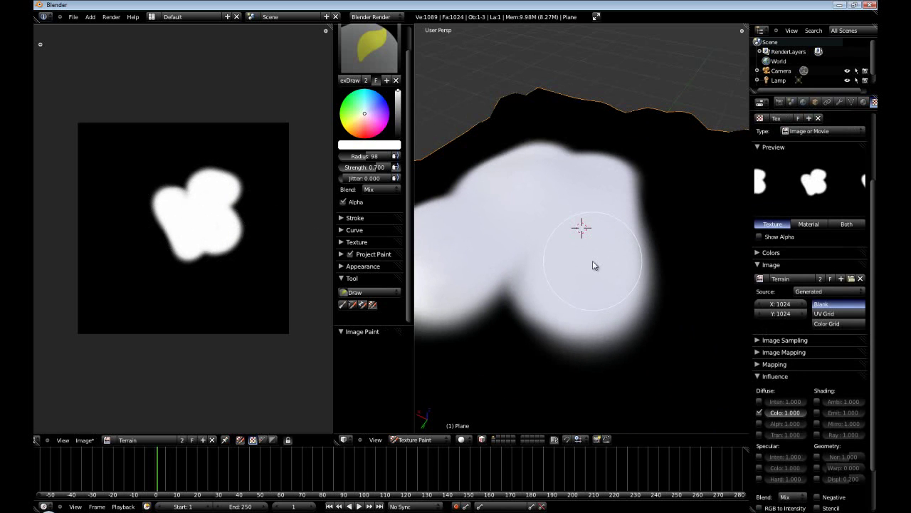
key(ctrl+z)
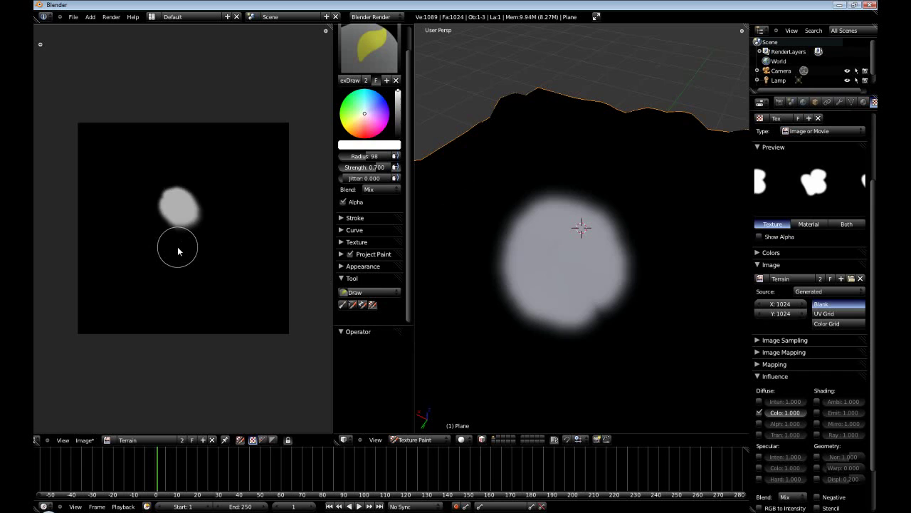
key(ctrl+z)
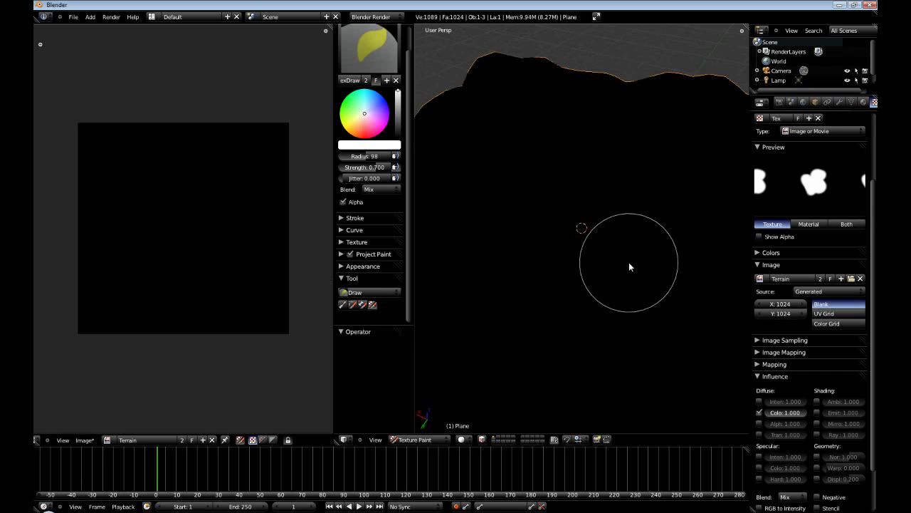
Make the terrain texture also influence the specular intensity, color and hardness
click(759, 456)
click(759, 467)
click(759, 479)
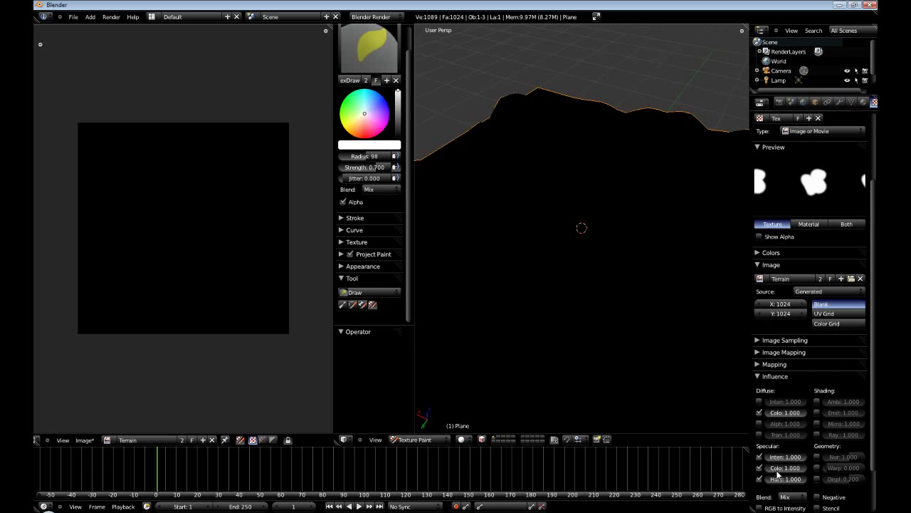
scroll(799, 269, up, 1)
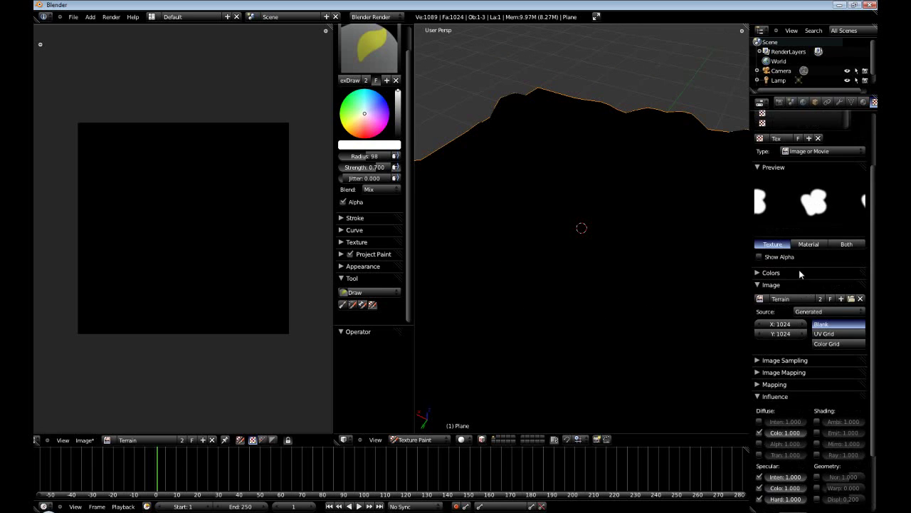
scroll(800, 329, down, 1)
Set the 3D view's viewport shading to Textured
click(463, 440)
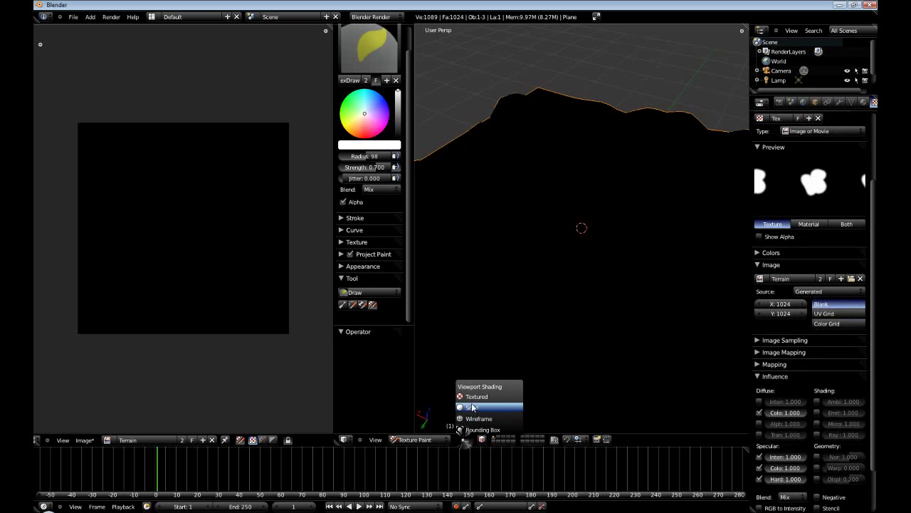
click(473, 396)
mouse_move(650, 303)
middle_down()
mouse_move(652, 322)
mouse_move(609, 279)
mouse_move(683, 296)
mouse_move(633, 256)
mouse_move(637, 278)
middle_up()
Return to Object Mode and change the scene lamp's type from Point to Sun
click(417, 439)
click(402, 430)
scroll(586, 288, down, 4)
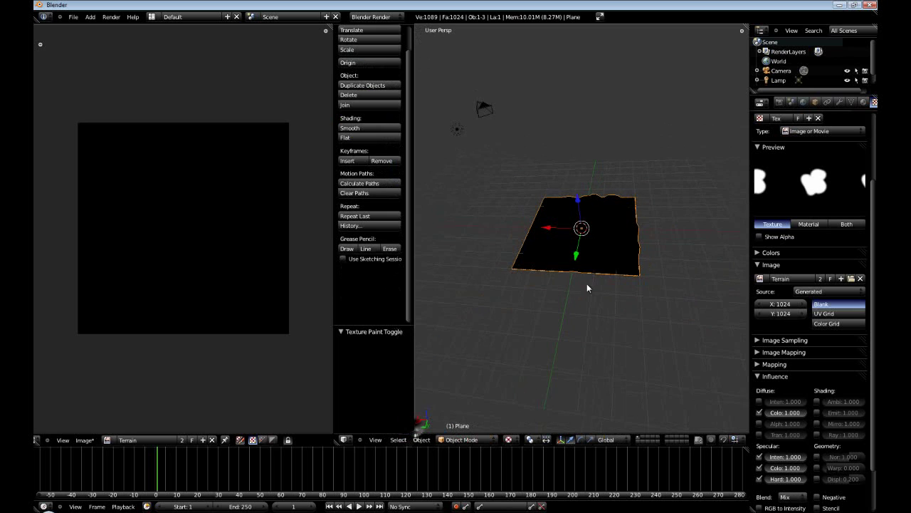
right_click(461, 132)
click(838, 102)
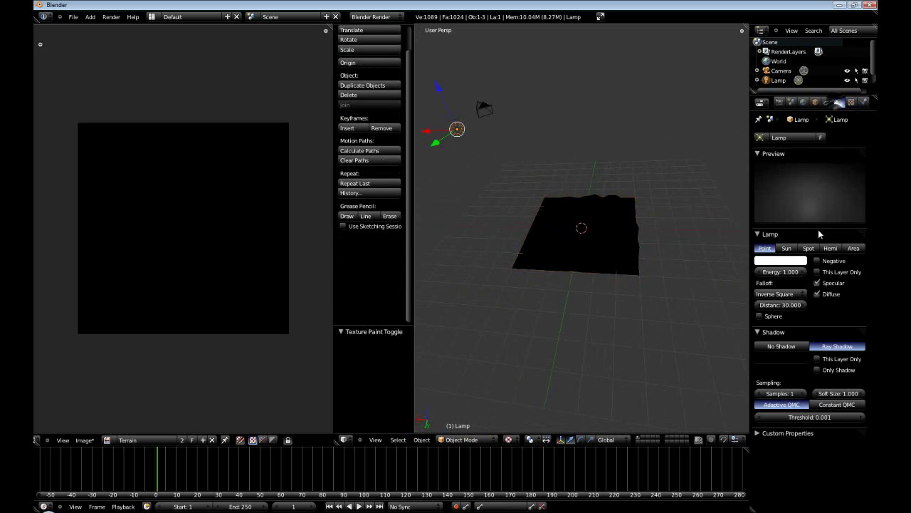
click(787, 248)
middle_drag(740, 227, 629, 232)
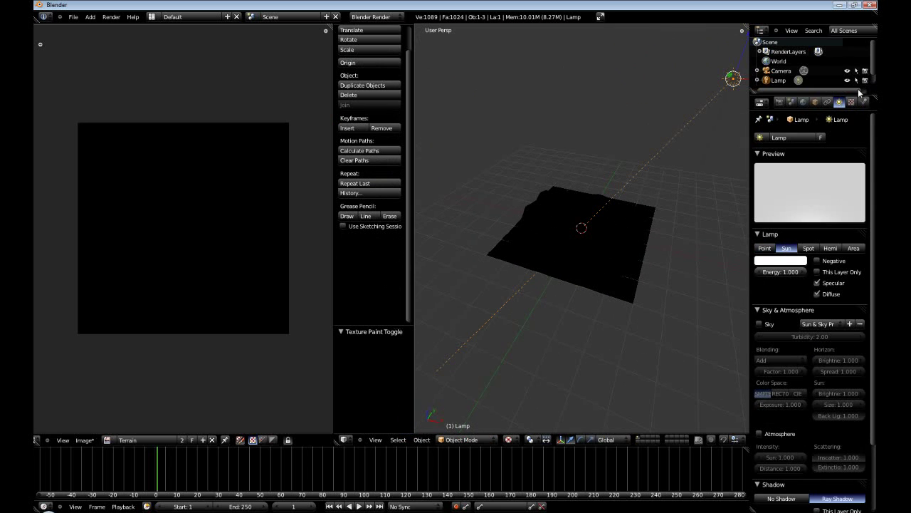
click(851, 103)
Select the terrain plane again and put it back in Texture Paint mode
right_click(616, 244)
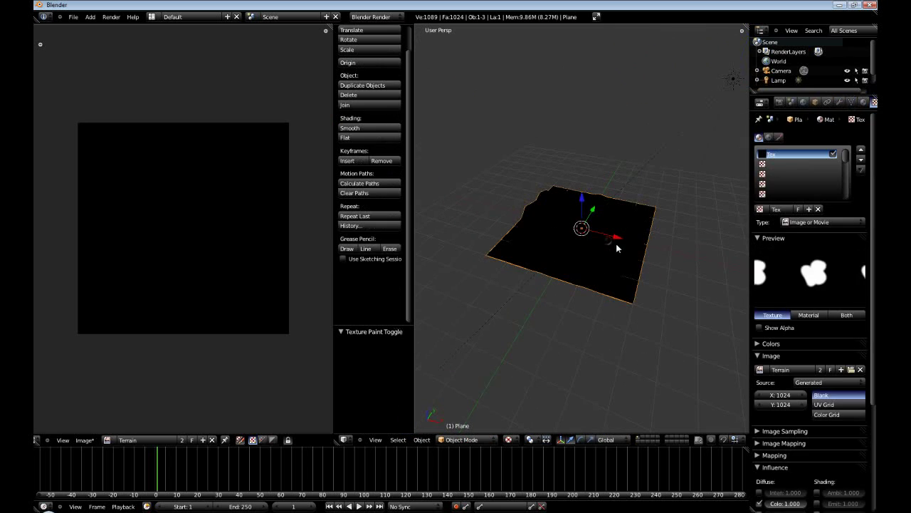
scroll(569, 262, up, 5)
middle_drag(567, 267, 641, 275)
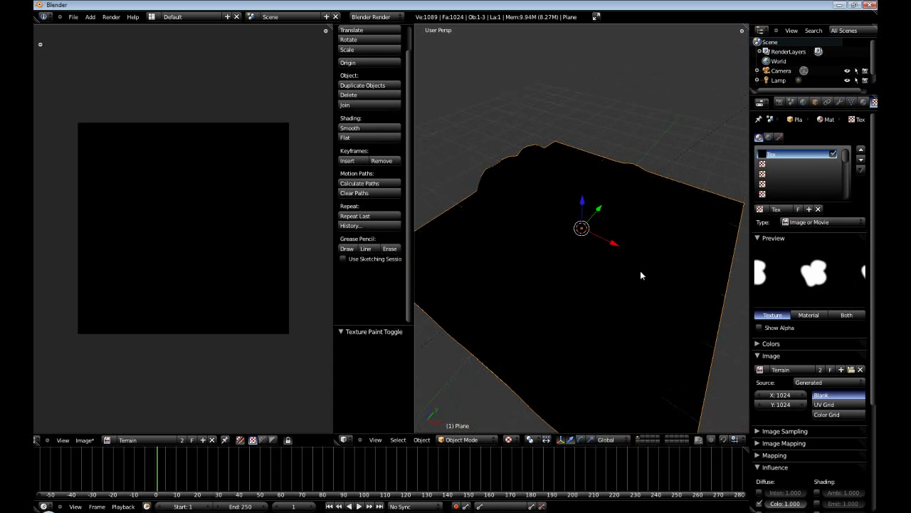
click(482, 439)
click(479, 386)
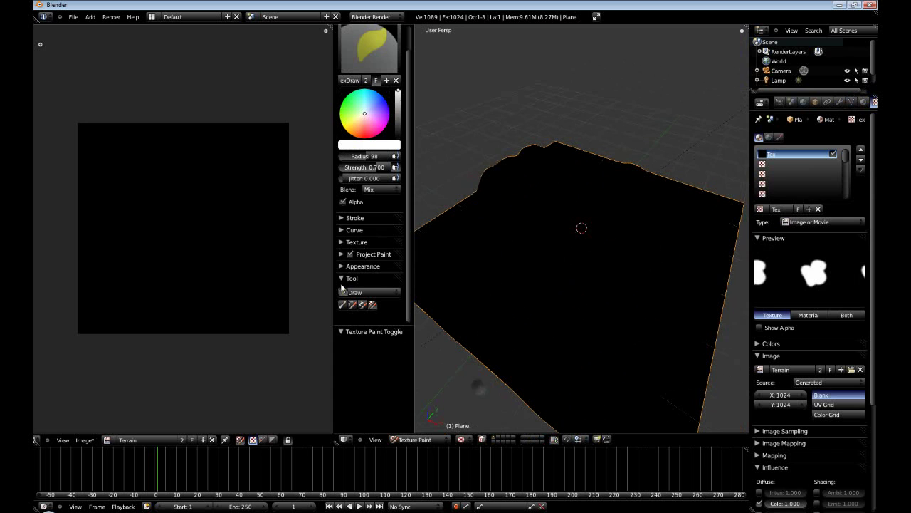
Join the two editor areas so the 3D view takes over the space of the UV/Image Editor
drag(333, 272, 253, 274)
right_click(253, 273)
click(228, 283)
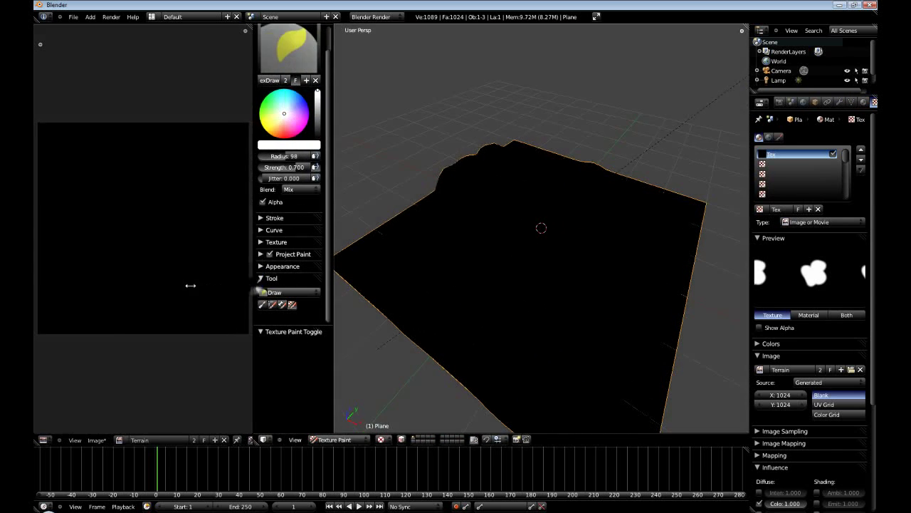
click(189, 284)
Add a new texture to the TexDraw paint brush and show the brush texture's settings
click(46, 243)
scroll(80, 256, down, 2)
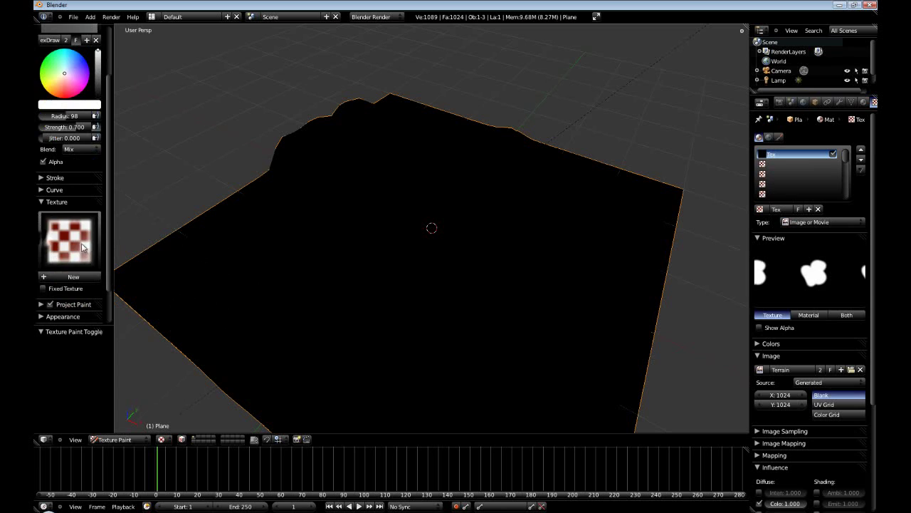
click(70, 234)
click(72, 239)
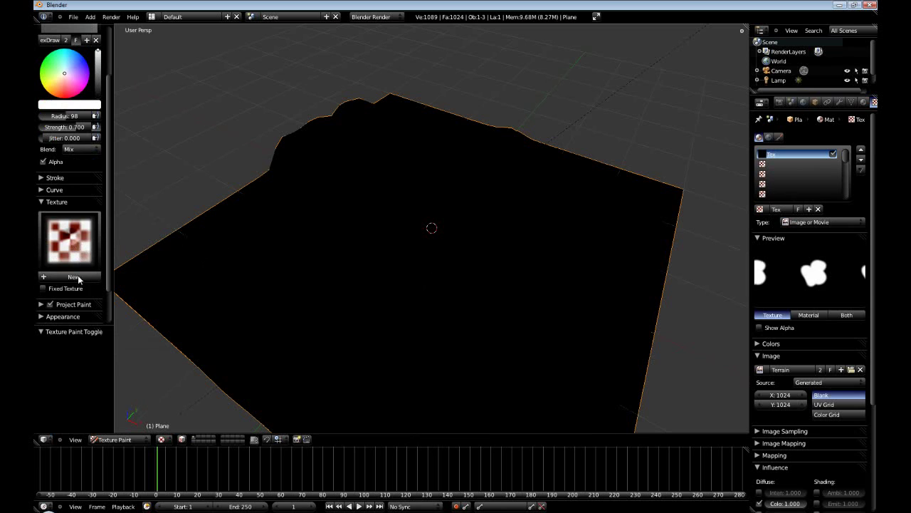
click(78, 278)
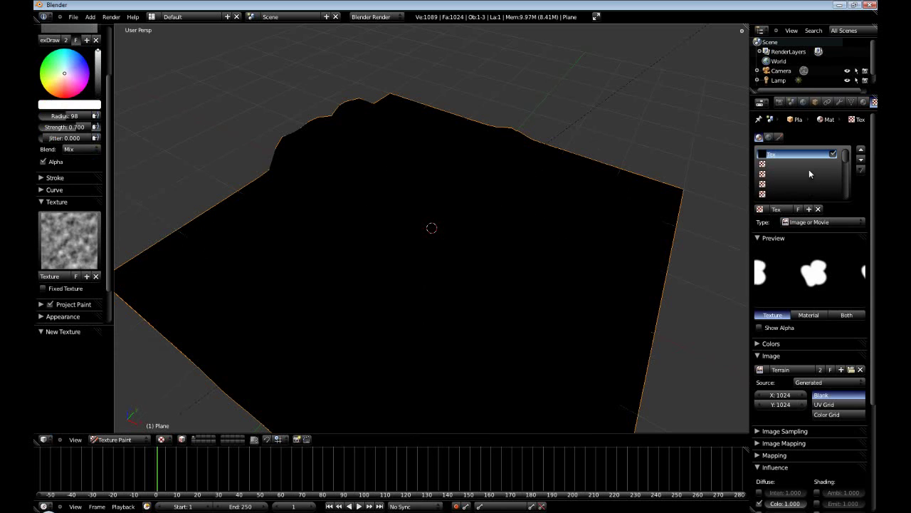
click(72, 252)
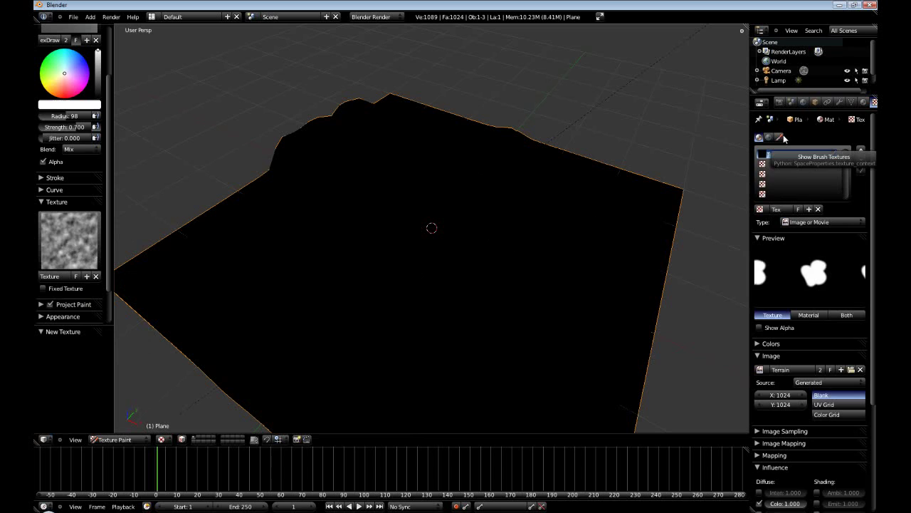
click(781, 138)
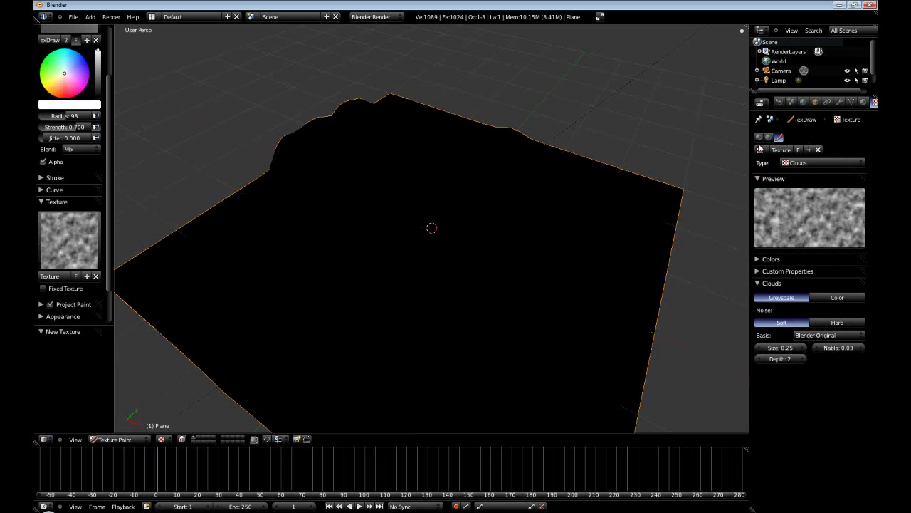
Make the brush texture an Image or Movie type and load Grass0109_2_S.jpg from the cgtextures folder
click(816, 164)
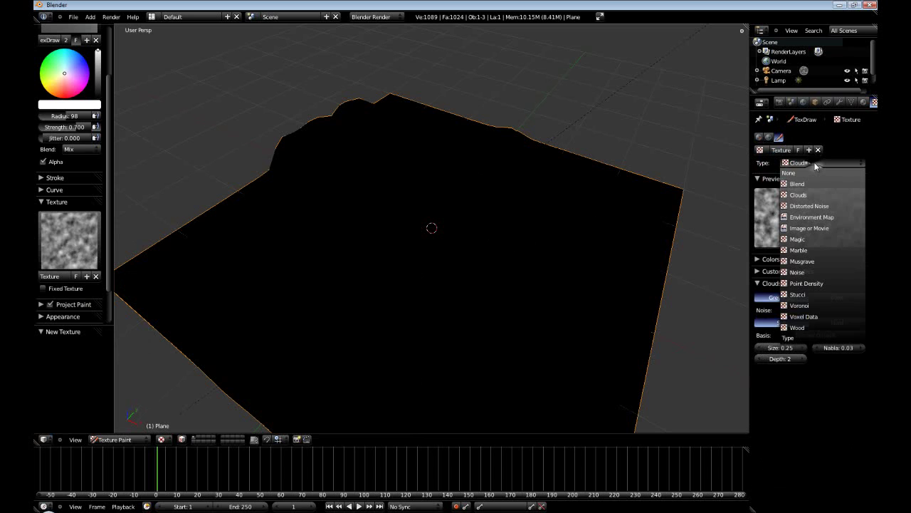
click(825, 229)
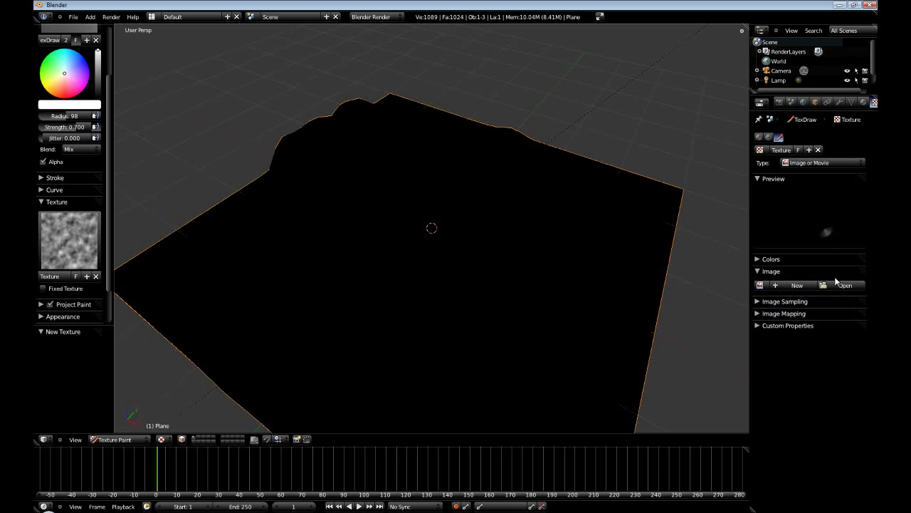
click(843, 286)
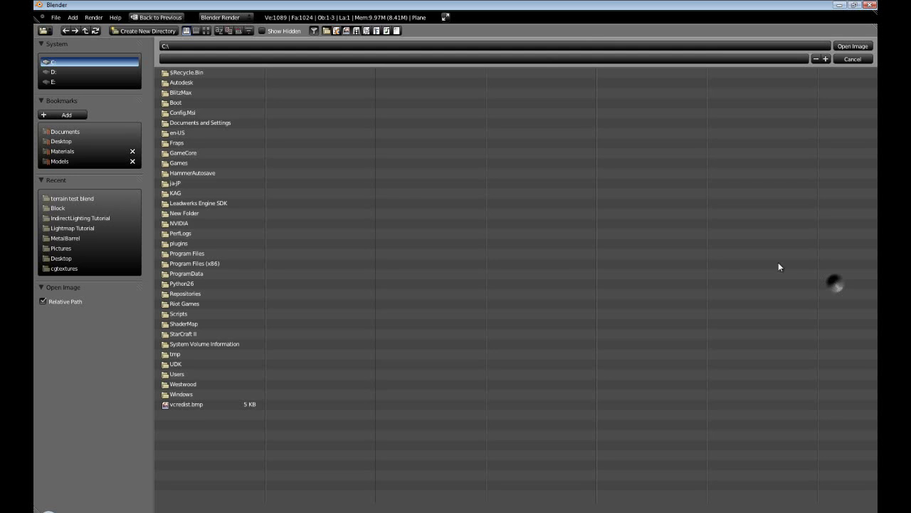
click(84, 266)
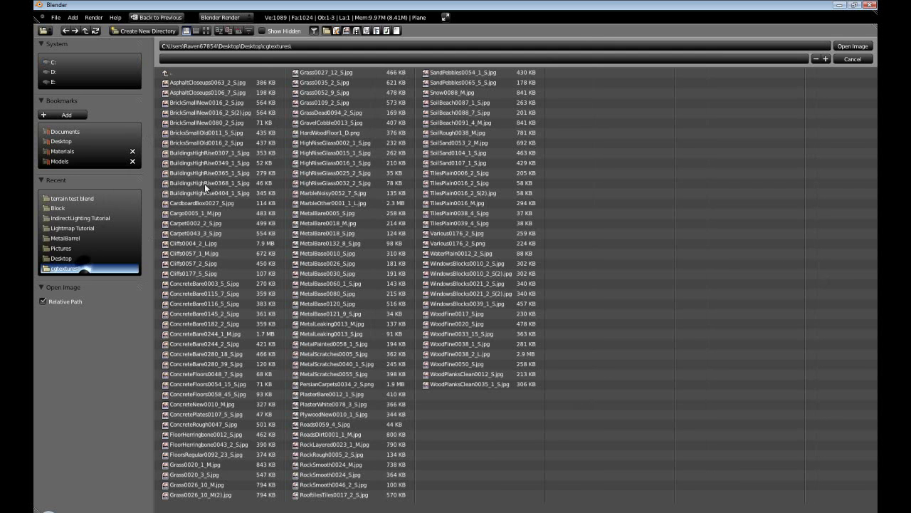
click(206, 31)
scroll(471, 251, down, 2)
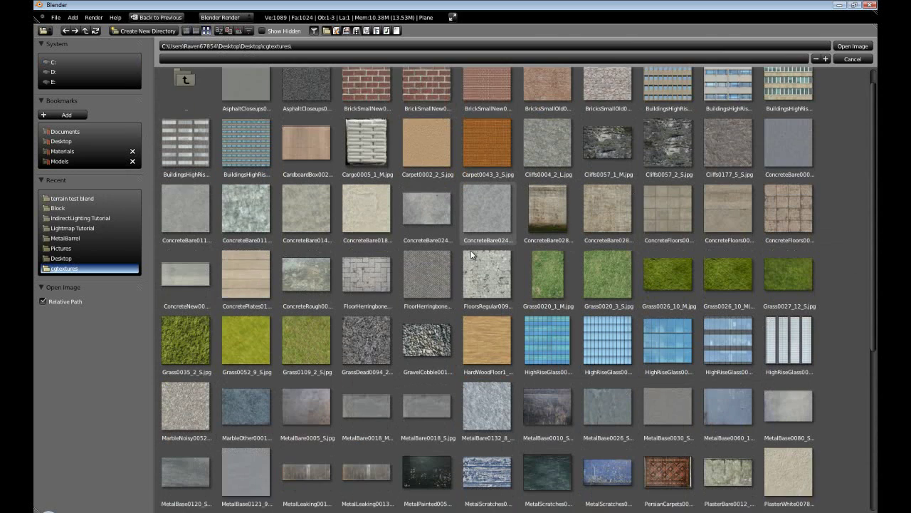
scroll(470, 254, down, 2)
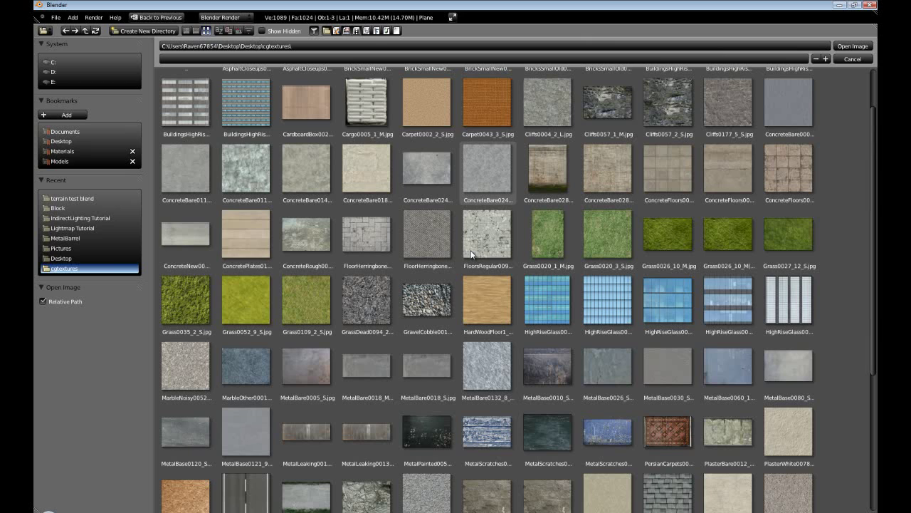
double_click(306, 301)
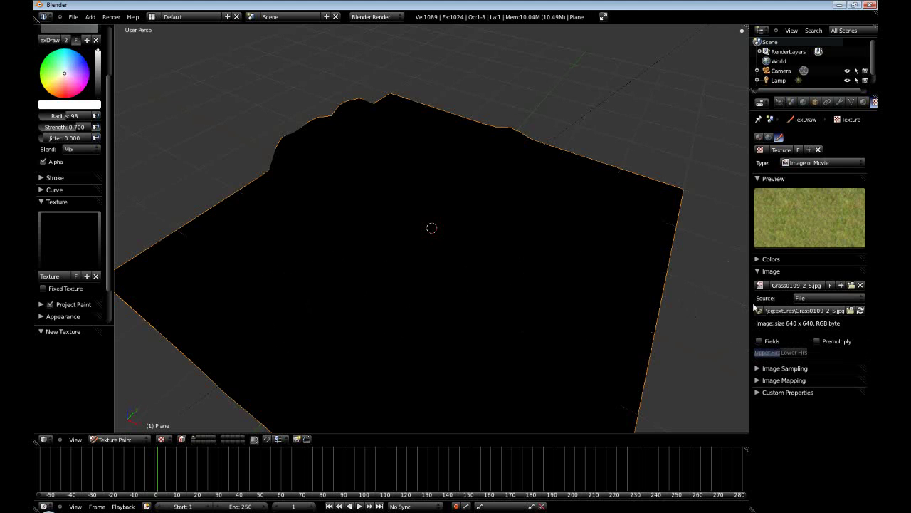
Paint the grass texture over the whole terrain at brush strength 1.000
click(761, 381)
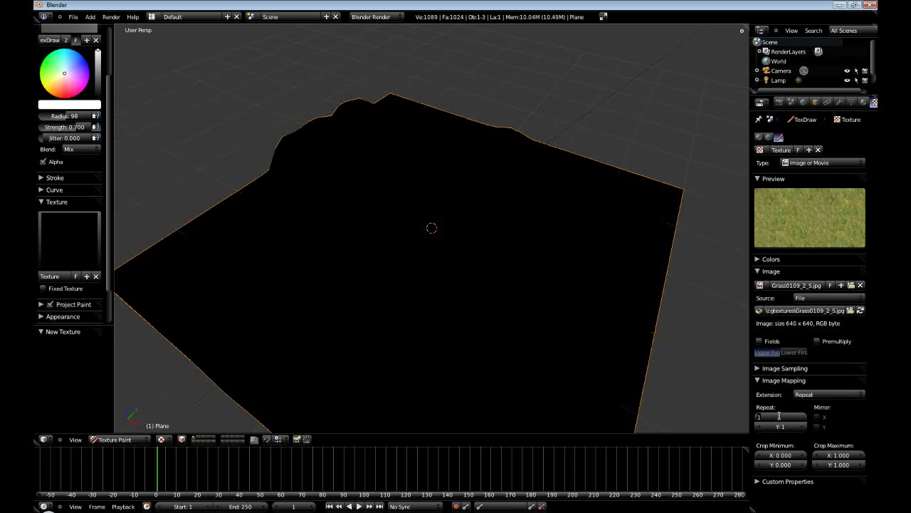
click(705, 386)
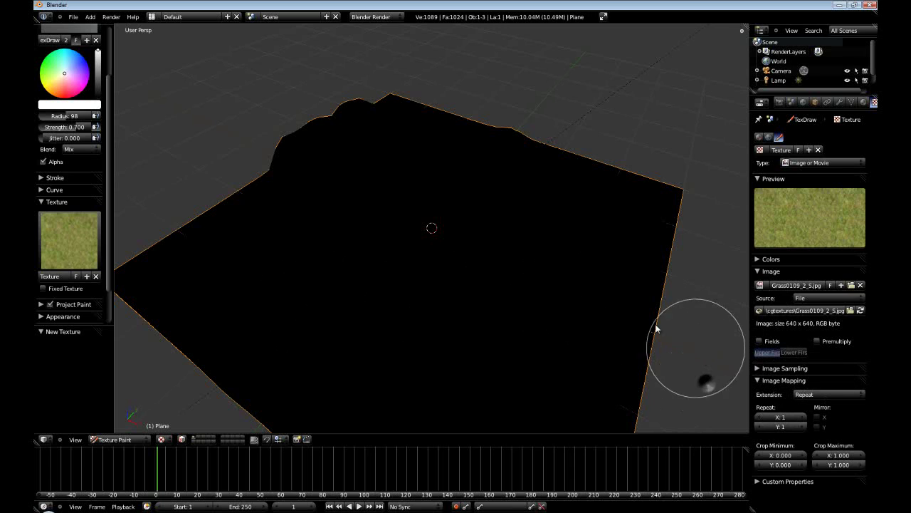
mouse_move(413, 263)
mouse_down()
mouse_move(383, 257)
mouse_move(425, 301)
mouse_move(442, 269)
mouse_move(431, 230)
mouse_move(385, 229)
mouse_move(365, 253)
mouse_move(391, 262)
mouse_move(372, 269)
mouse_move(394, 292)
mouse_move(448, 263)
mouse_up()
mouse_move(407, 293)
mouse_down()
mouse_move(446, 259)
mouse_move(442, 206)
mouse_move(392, 207)
mouse_move(385, 247)
mouse_move(361, 248)
mouse_move(400, 228)
mouse_move(403, 305)
mouse_move(410, 219)
mouse_up()
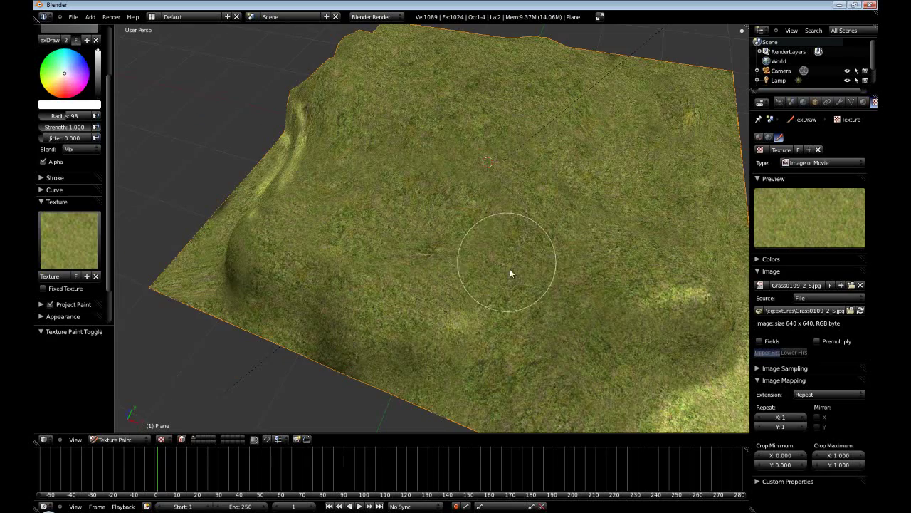
Go around the terrain from several sides and touch up the grass on the hills and slopes
mouse_move(600, 278)
middle_down()
mouse_move(651, 319)
mouse_move(671, 316)
mouse_move(339, 326)
mouse_move(608, 359)
mouse_move(391, 206)
middle_up()
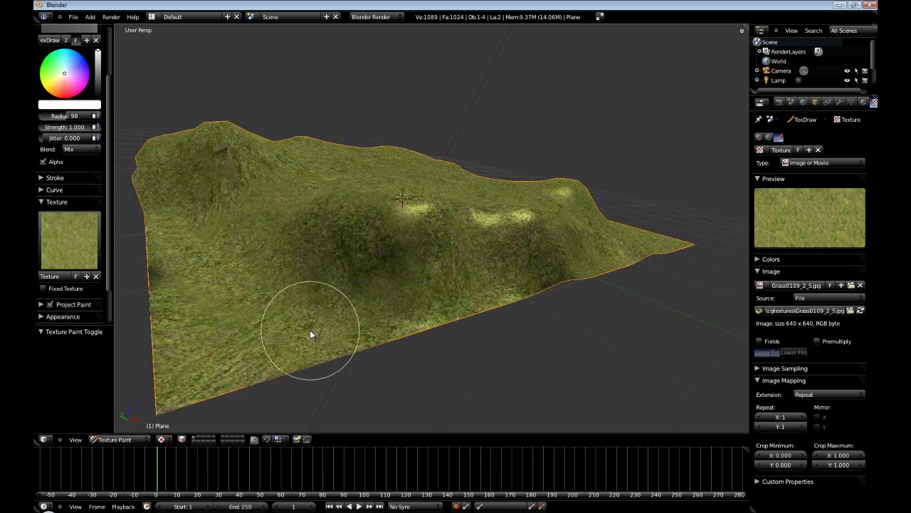
middle_drag(471, 254, 462, 273)
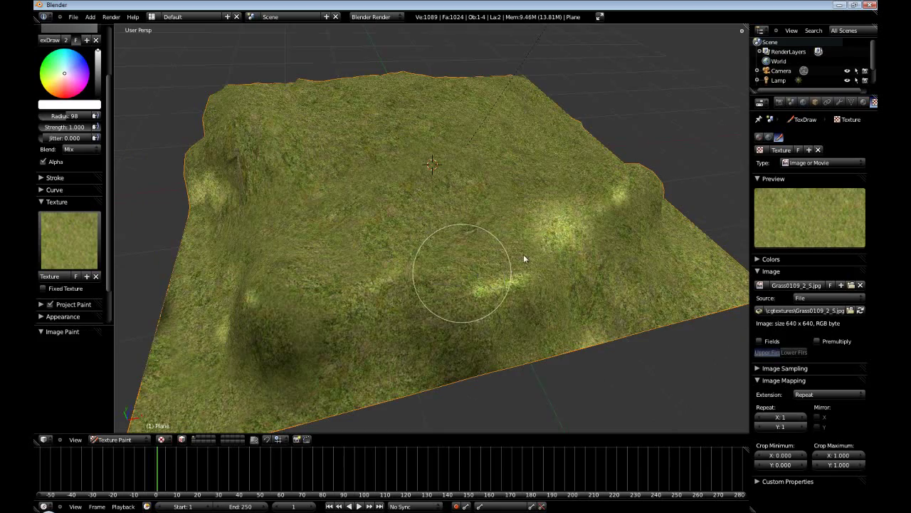
middle_drag(523, 259, 577, 296)
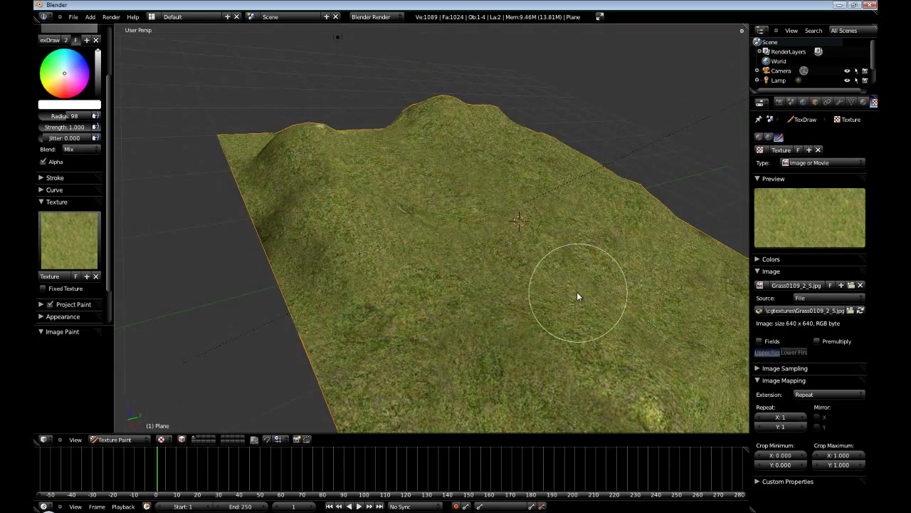
scroll(576, 294, up, 5)
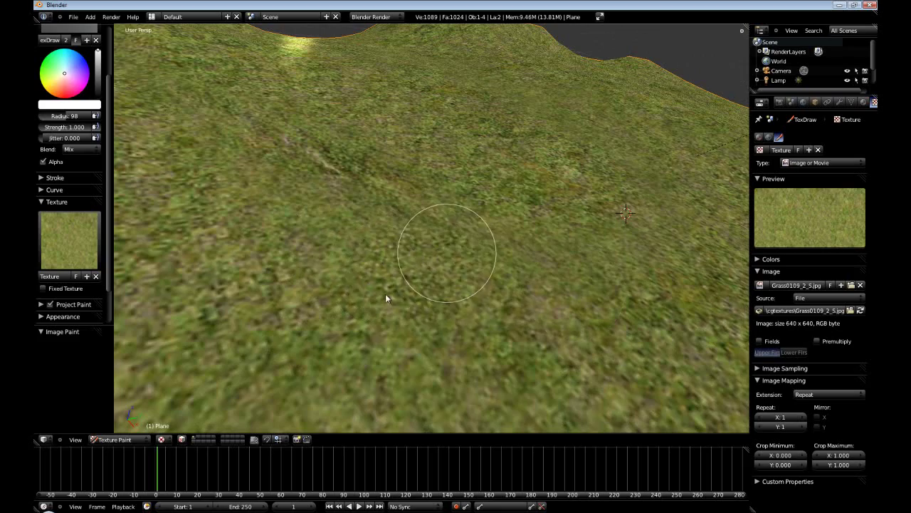
middle_drag(434, 290, 490, 292)
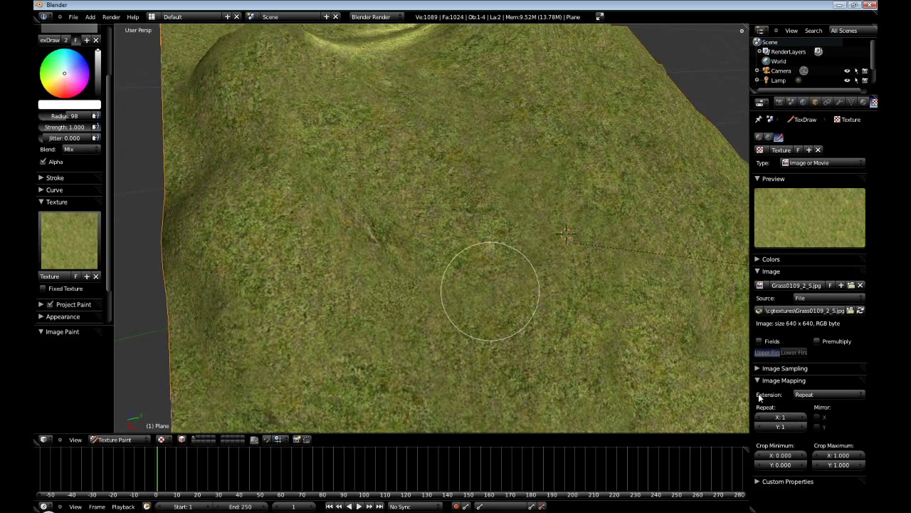
mouse_move(511, 221)
middle_down()
mouse_move(474, 306)
mouse_move(465, 299)
mouse_move(519, 315)
mouse_move(524, 293)
mouse_move(637, 285)
mouse_move(344, 333)
mouse_move(401, 283)
mouse_move(425, 340)
mouse_move(460, 332)
mouse_move(472, 226)
mouse_move(588, 234)
mouse_move(456, 316)
mouse_move(536, 202)
mouse_move(437, 171)
mouse_move(335, 281)
mouse_move(419, 250)
mouse_move(487, 130)
middle_up()
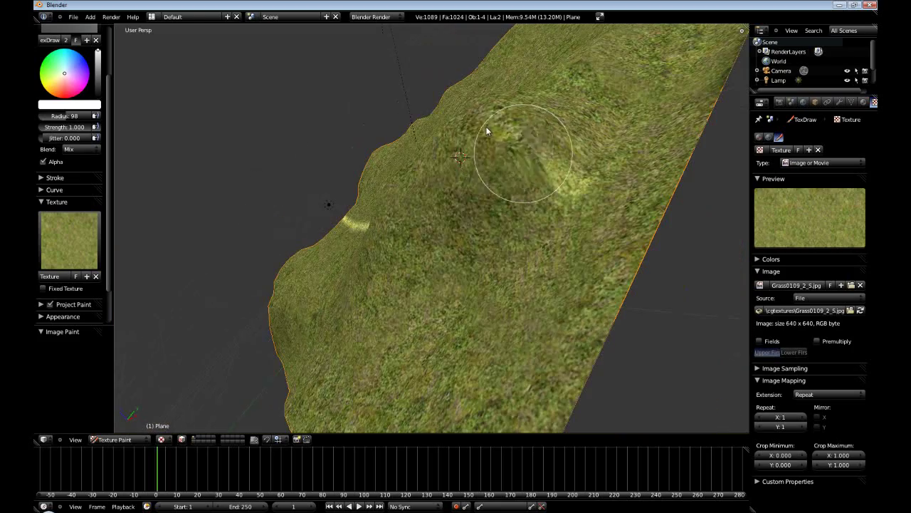
mouse_move(486, 130)
mouse_down()
mouse_move(462, 195)
mouse_move(525, 160)
mouse_move(545, 163)
mouse_up()
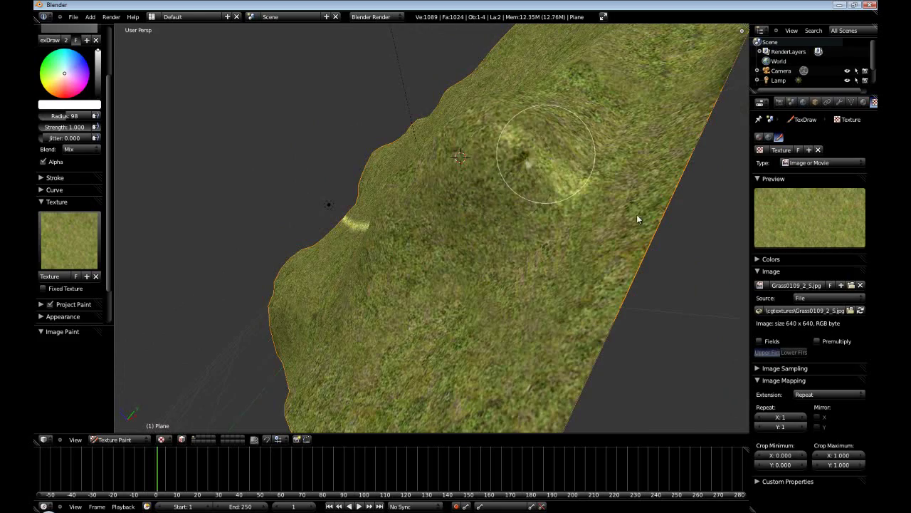
mouse_move(636, 215)
middle_down()
mouse_move(577, 276)
mouse_move(499, 271)
mouse_move(423, 206)
mouse_move(620, 353)
mouse_move(589, 313)
mouse_move(590, 343)
middle_up()
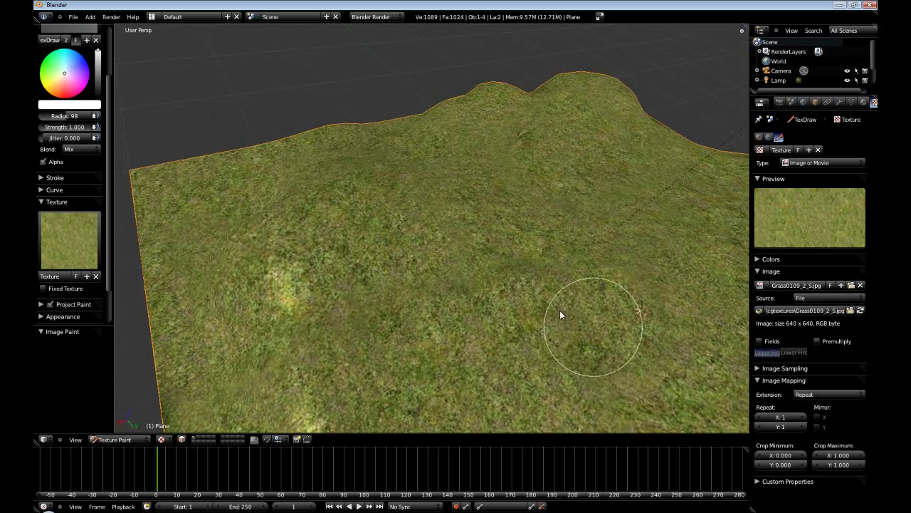
mouse_move(559, 311)
middle_down()
mouse_move(595, 330)
mouse_move(606, 289)
mouse_move(522, 297)
middle_up()
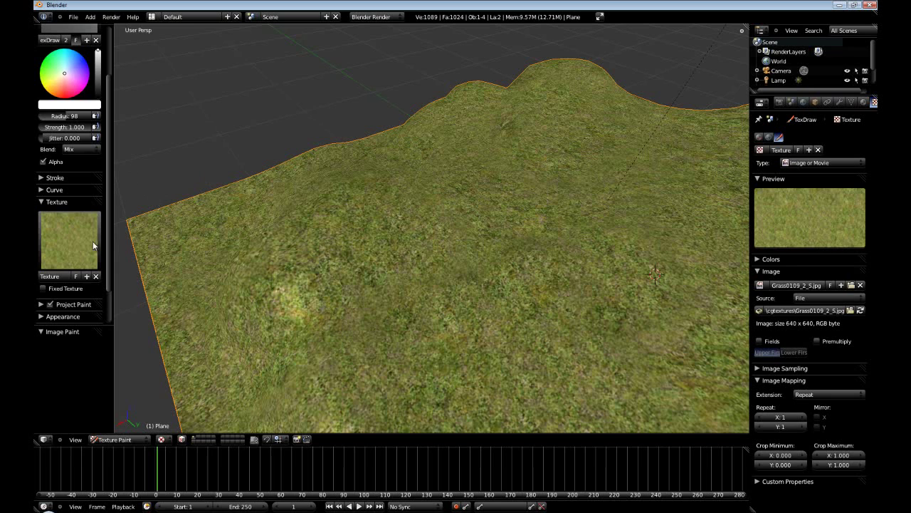
Replace the brush's grass texture with a new Image or Movie texture using Cliffs0057_2_S.jpg from the cgtextures folder
click(819, 149)
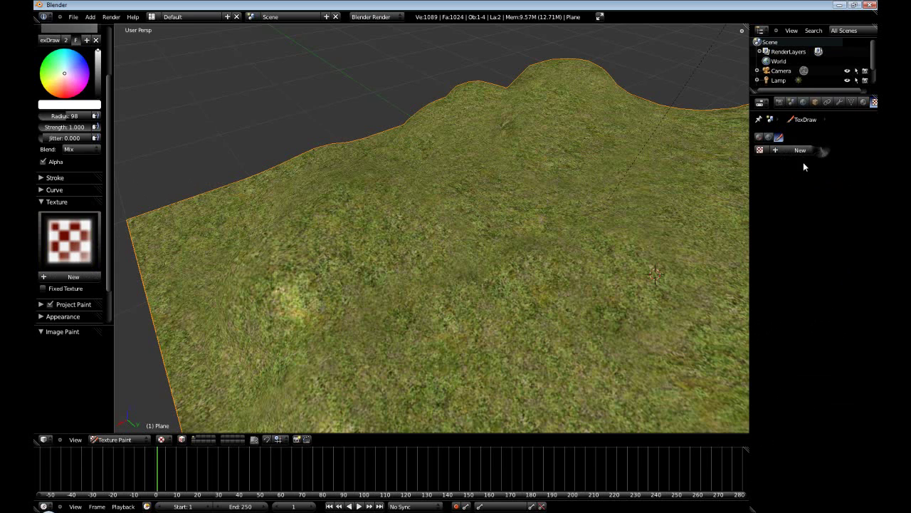
click(802, 148)
click(808, 162)
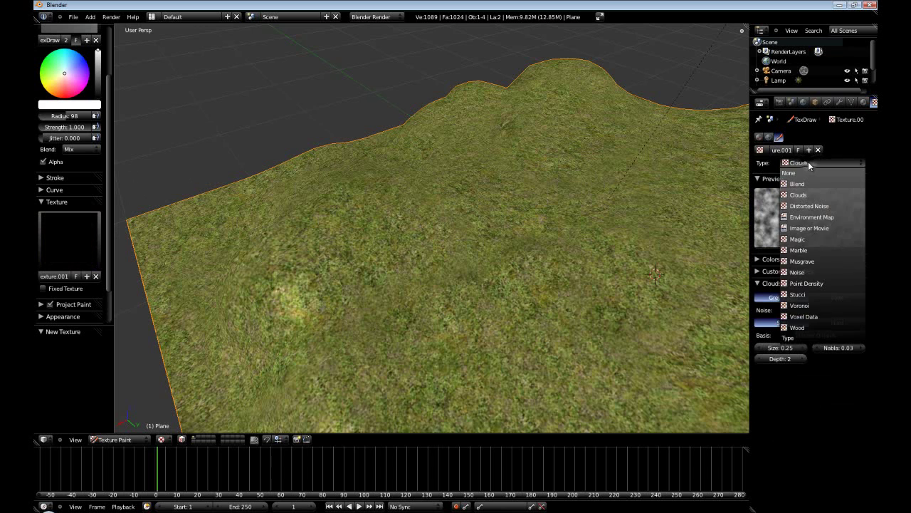
click(810, 228)
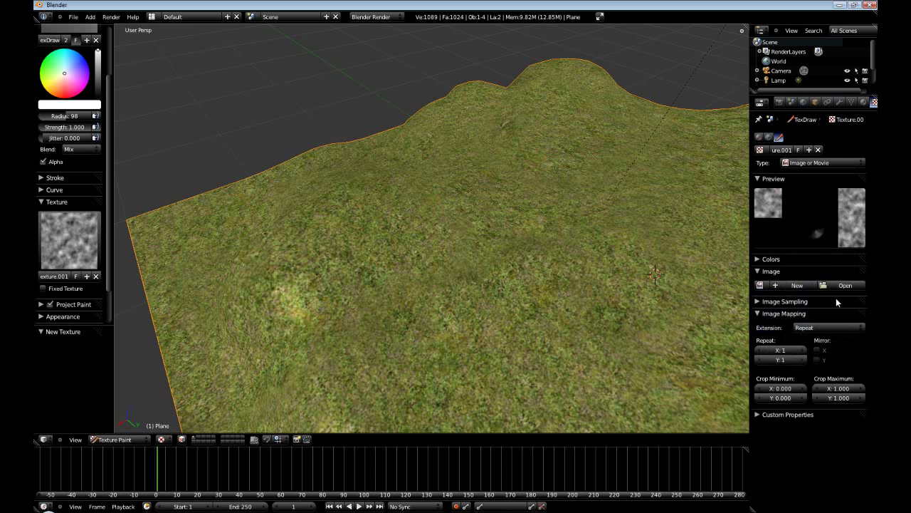
click(841, 287)
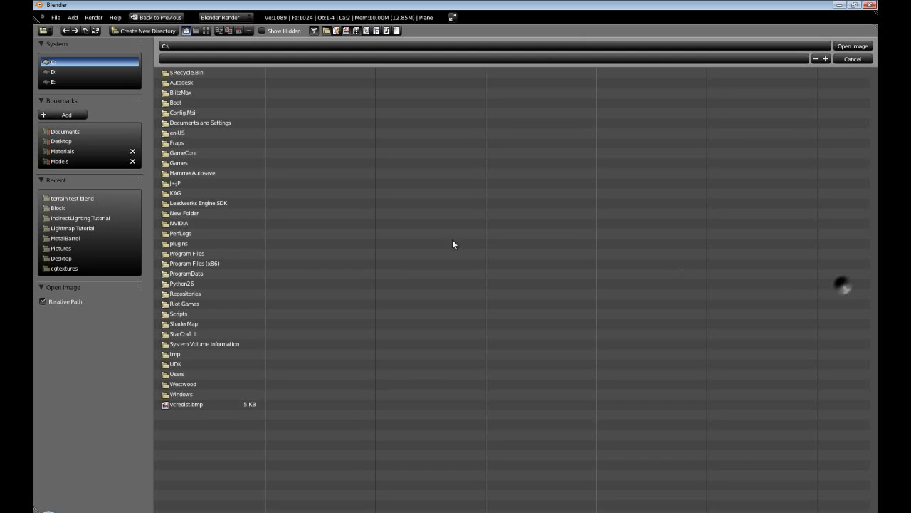
click(85, 269)
click(206, 30)
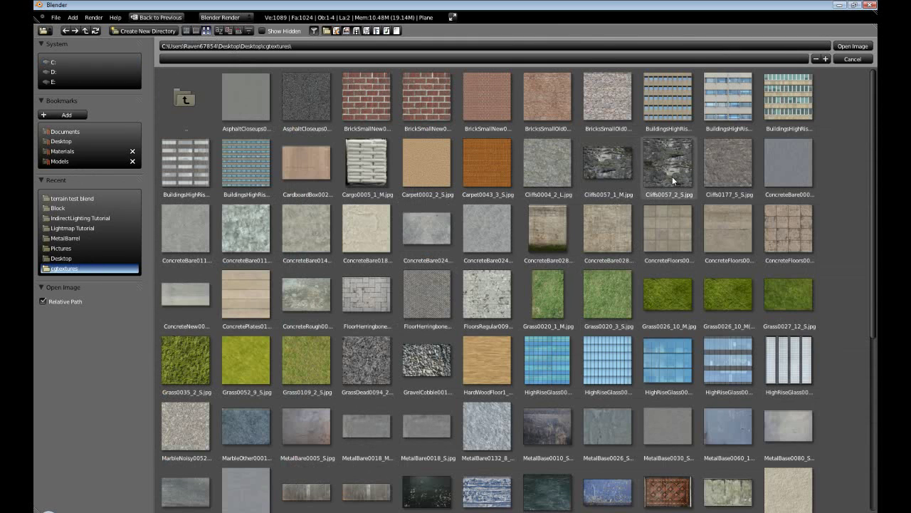
double_click(672, 176)
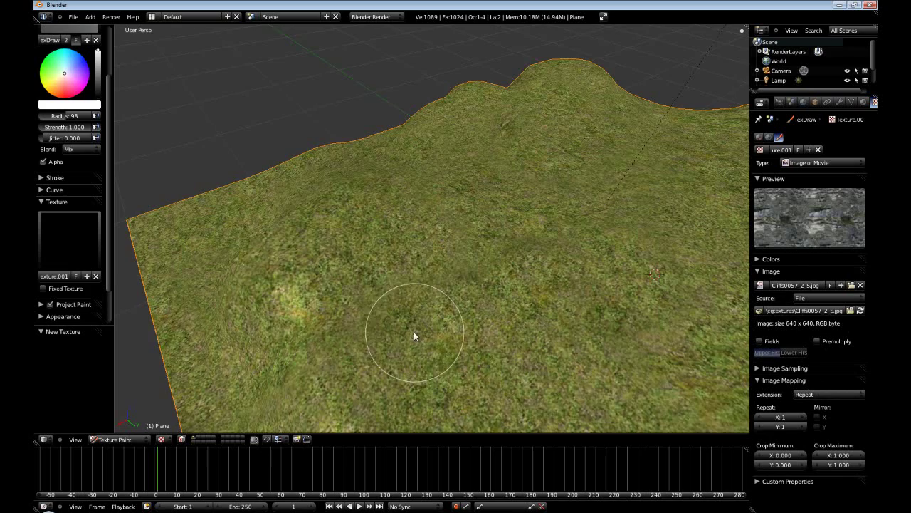
Paint the cliff texture in a continuous band along the steep hillside near the terrain's edge
mouse_move(413, 331)
middle_down()
mouse_move(561, 383)
mouse_move(402, 315)
middle_up()
mouse_move(402, 315)
mouse_down()
mouse_move(443, 307)
mouse_move(436, 363)
mouse_move(401, 361)
mouse_move(451, 377)
mouse_move(514, 377)
mouse_move(619, 340)
mouse_move(501, 327)
mouse_move(462, 311)
mouse_move(541, 320)
mouse_move(570, 343)
mouse_move(439, 343)
mouse_move(407, 353)
mouse_up()
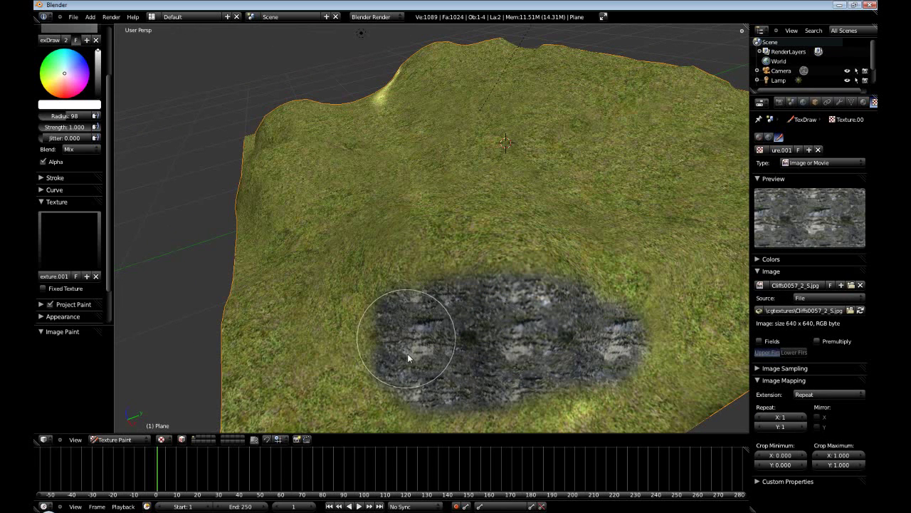
scroll(541, 326, down, 1)
mouse_move(520, 304)
mouse_down()
mouse_move(439, 321)
mouse_move(513, 329)
mouse_move(541, 350)
mouse_move(464, 365)
mouse_move(410, 296)
mouse_up()
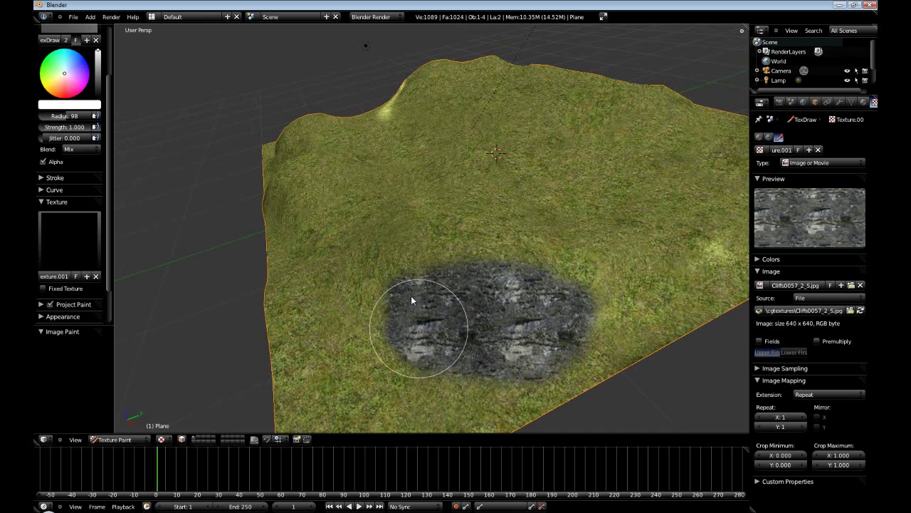
mouse_move(659, 322)
middle_down()
mouse_move(574, 360)
mouse_move(478, 356)
mouse_move(582, 375)
middle_up()
mouse_move(582, 375)
mouse_down()
mouse_move(611, 369)
mouse_move(496, 331)
mouse_move(491, 348)
mouse_move(559, 380)
mouse_move(712, 390)
mouse_up()
mouse_move(712, 390)
middle_down()
mouse_move(602, 388)
mouse_move(628, 366)
middle_up()
drag(627, 366, 391, 302)
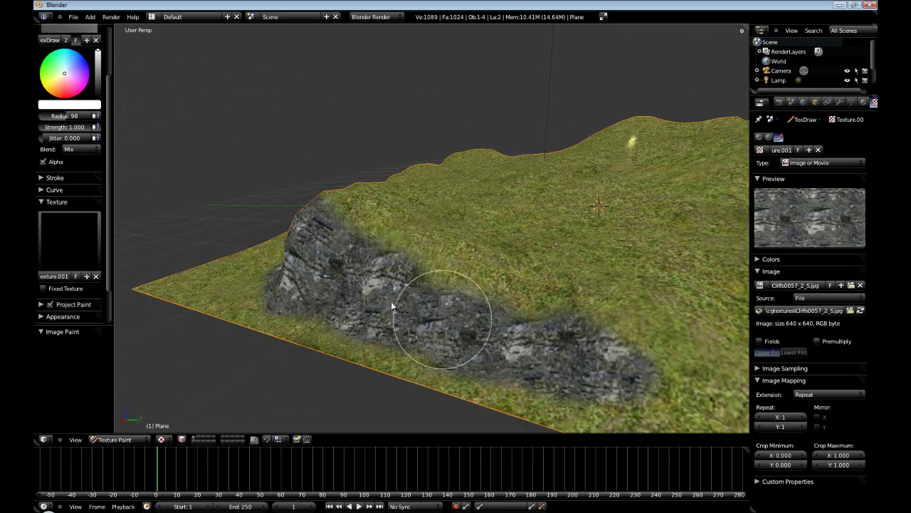
middle_drag(507, 339, 474, 324)
mouse_move(474, 323)
mouse_down()
mouse_move(402, 311)
mouse_move(422, 299)
mouse_up()
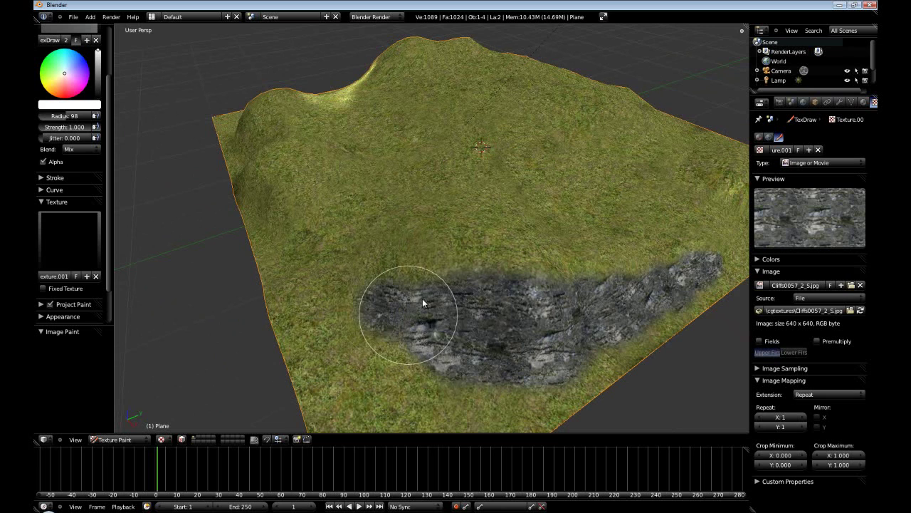
Paint a second band of cliff rock along the neighbouring slope and fill in the first rock face
middle_drag(415, 316, 354, 308)
mouse_move(306, 281)
mouse_down()
mouse_move(179, 208)
mouse_move(128, 130)
mouse_up()
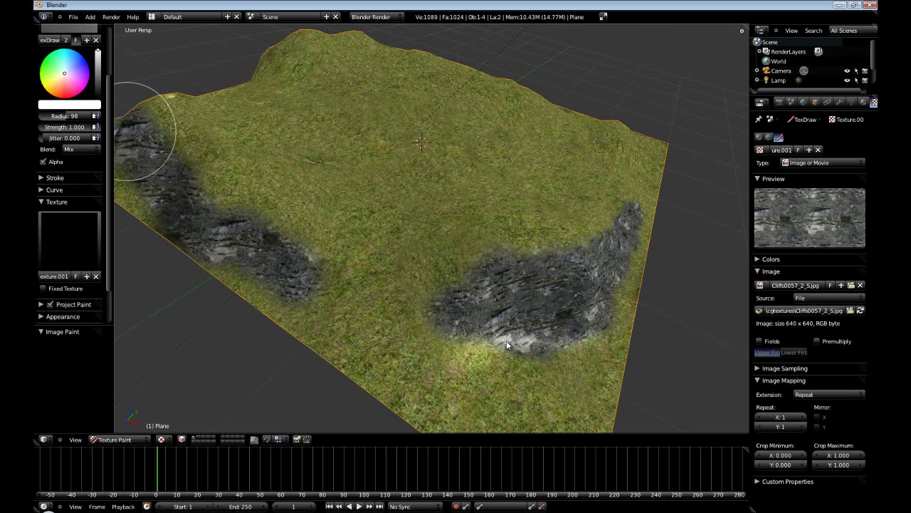
drag(397, 295, 401, 285)
mouse_move(400, 285)
middle_down()
mouse_move(369, 317)
mouse_move(599, 334)
mouse_move(419, 276)
middle_up()
drag(417, 278, 199, 237)
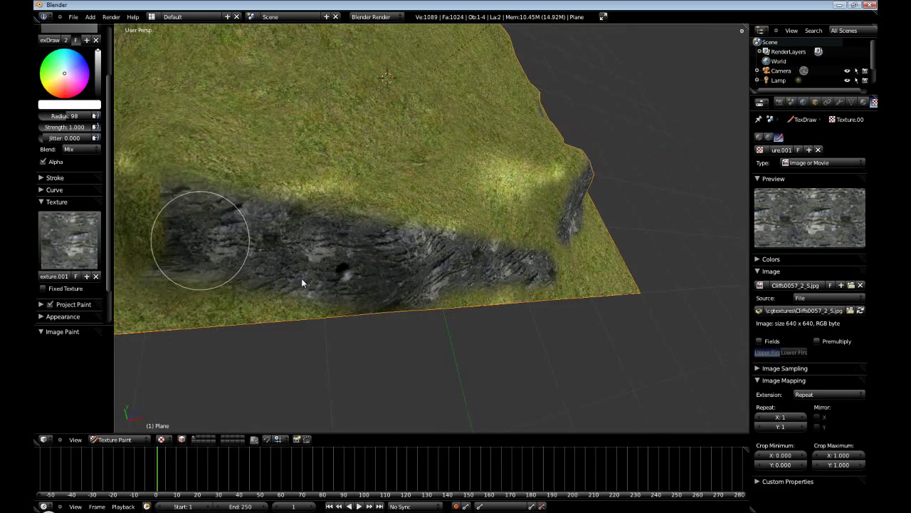
mouse_move(303, 278)
middle_down()
mouse_move(403, 299)
mouse_move(584, 267)
middle_up()
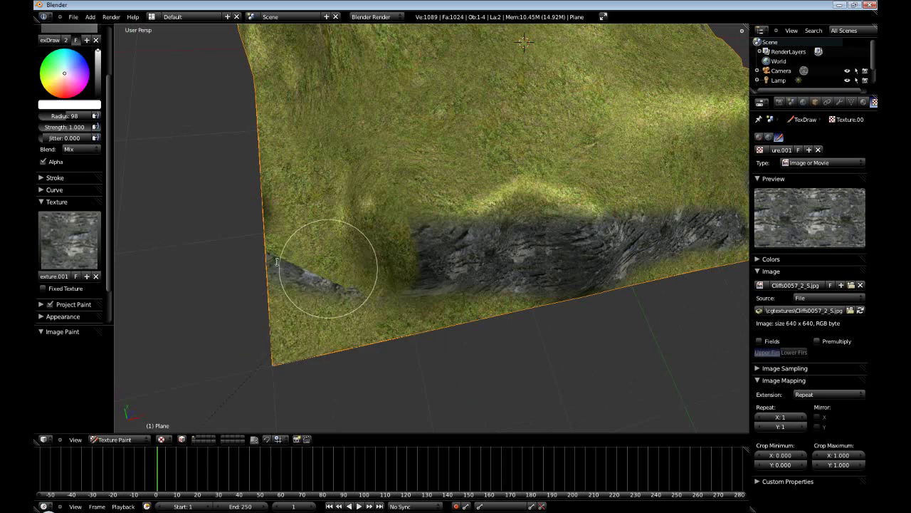
Switch the brush to the grass texture and paint over the stray rock near the terrain's corner
click(70, 240)
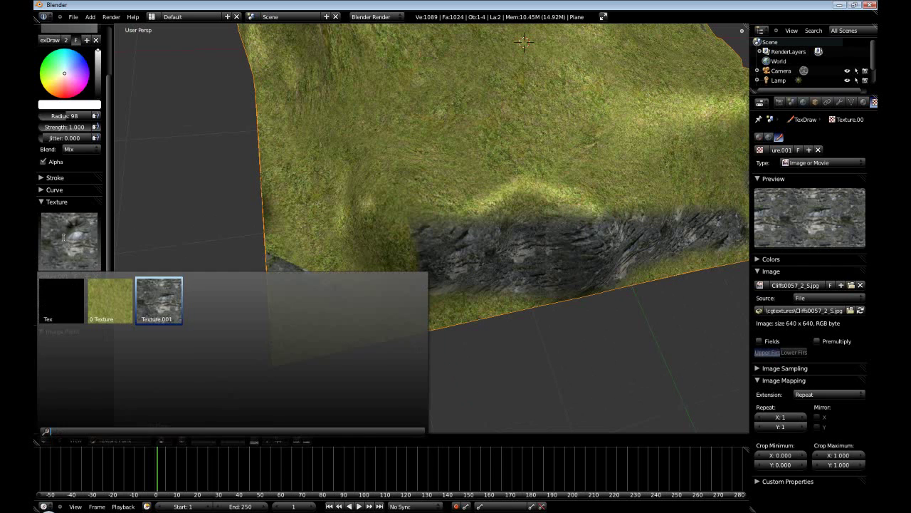
click(110, 299)
drag(181, 309, 331, 289)
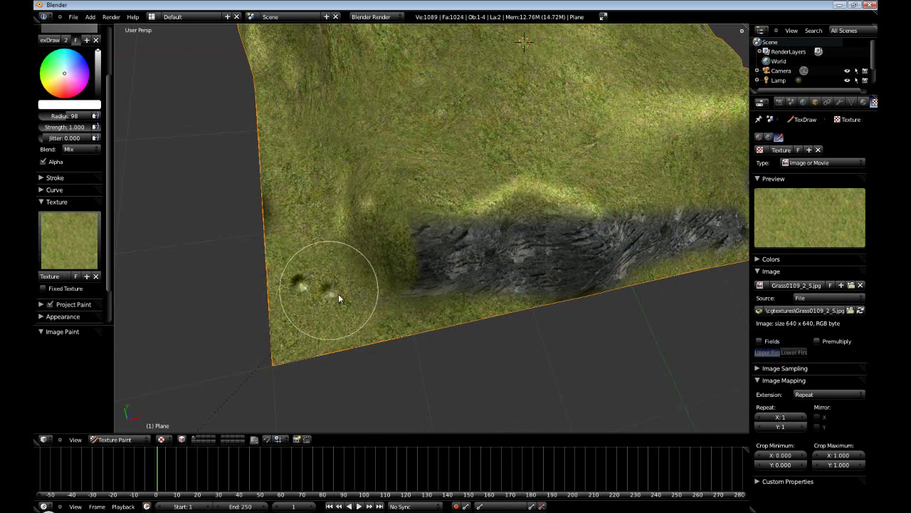
Switch the brush back to the cliff texture, Texture.001, and face the end of the rock band
click(69, 240)
click(159, 299)
middle_drag(475, 321, 480, 232)
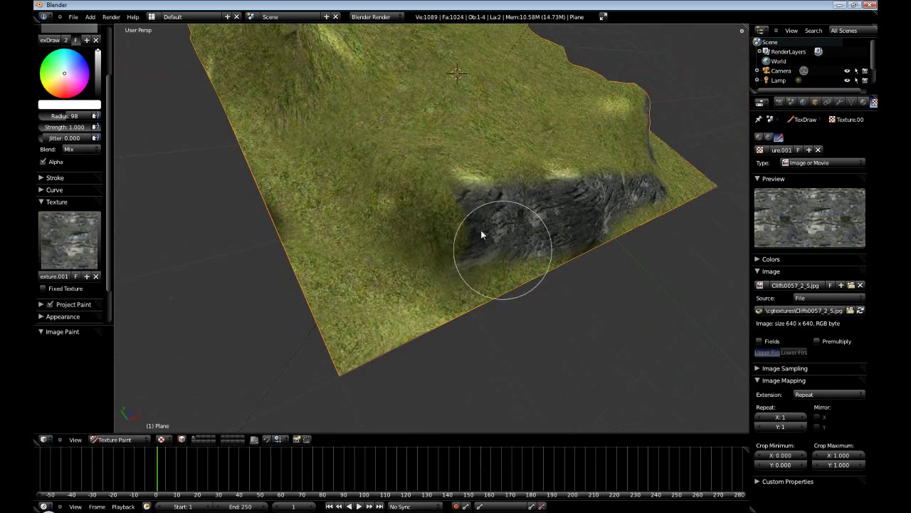
Continue the cliff rock past the end of the band and along the neighbouring steep slope at the terrain's edge
mouse_move(480, 232)
mouse_down()
mouse_move(447, 253)
mouse_move(403, 206)
mouse_move(378, 193)
mouse_move(396, 212)
mouse_move(346, 197)
mouse_up()
mouse_move(346, 197)
middle_down()
mouse_move(620, 273)
mouse_move(271, 169)
mouse_move(434, 209)
mouse_move(211, 166)
mouse_move(238, 254)
middle_up()
mouse_move(237, 255)
mouse_down()
mouse_move(279, 262)
mouse_move(195, 251)
mouse_move(194, 329)
mouse_move(204, 252)
mouse_move(261, 254)
mouse_up()
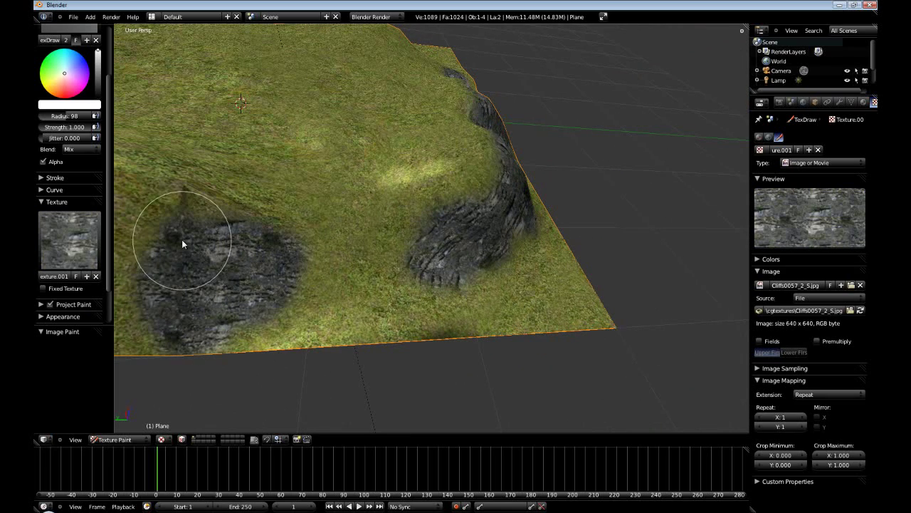
mouse_move(334, 238)
middle_down()
mouse_move(336, 261)
mouse_move(438, 233)
mouse_move(337, 258)
mouse_move(372, 285)
mouse_move(580, 227)
mouse_move(396, 261)
mouse_move(455, 220)
middle_up()
mouse_move(454, 220)
mouse_down()
mouse_move(469, 263)
mouse_move(398, 234)
mouse_move(367, 270)
mouse_move(286, 270)
mouse_move(285, 254)
mouse_move(378, 250)
mouse_move(389, 264)
mouse_move(430, 230)
mouse_move(514, 290)
mouse_up()
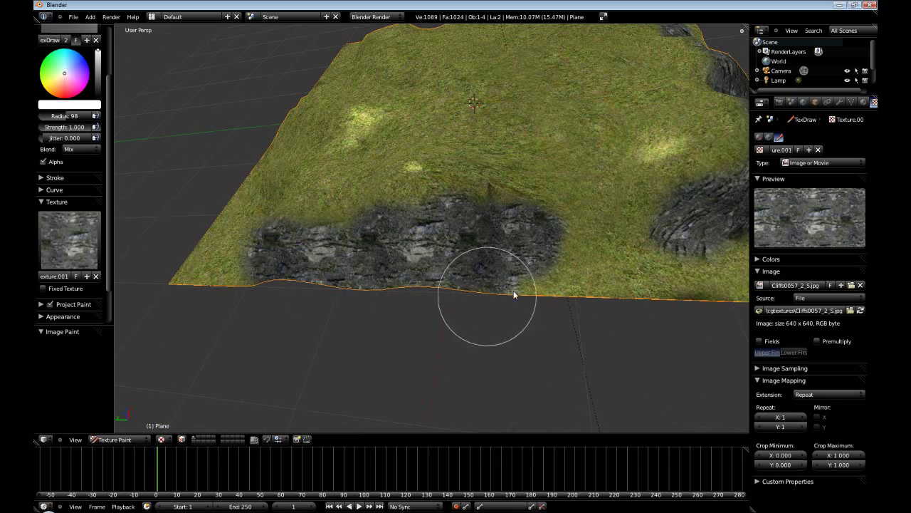
Fill the grassy bump at the end of the rock band with cliff texture and extend the rock along the slope
mouse_move(513, 291)
middle_down()
mouse_move(406, 264)
mouse_move(500, 227)
mouse_move(417, 240)
middle_up()
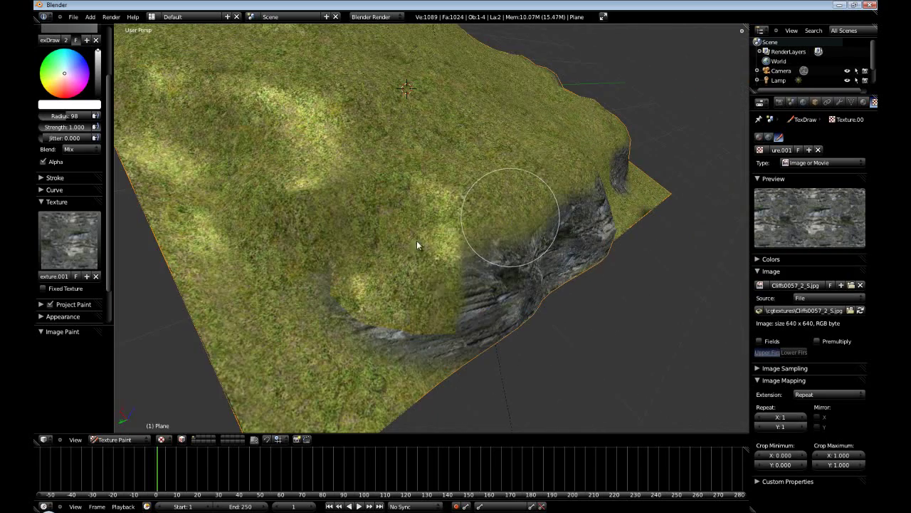
mouse_move(417, 240)
mouse_down()
mouse_move(387, 236)
mouse_move(403, 307)
mouse_move(397, 281)
mouse_move(375, 295)
mouse_move(409, 279)
mouse_move(305, 240)
mouse_move(337, 239)
mouse_move(275, 239)
mouse_move(306, 271)
mouse_move(295, 237)
mouse_move(438, 272)
mouse_up()
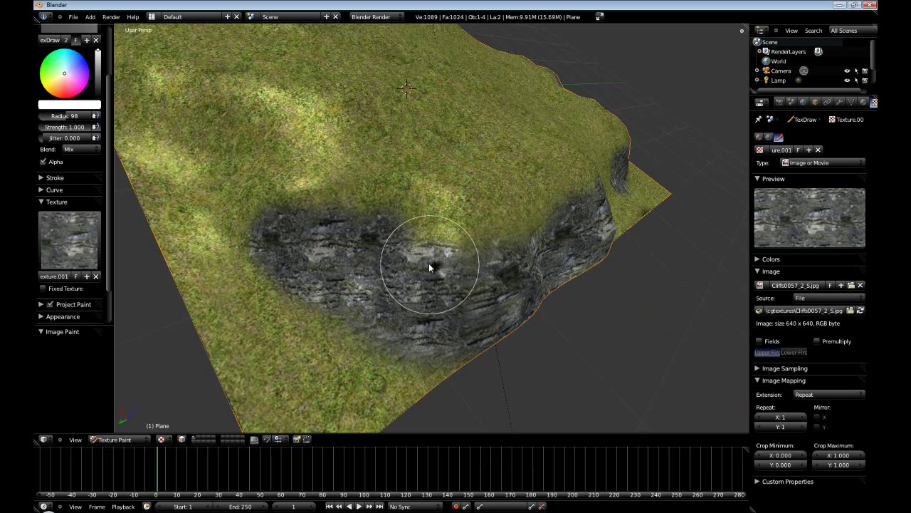
click(430, 264)
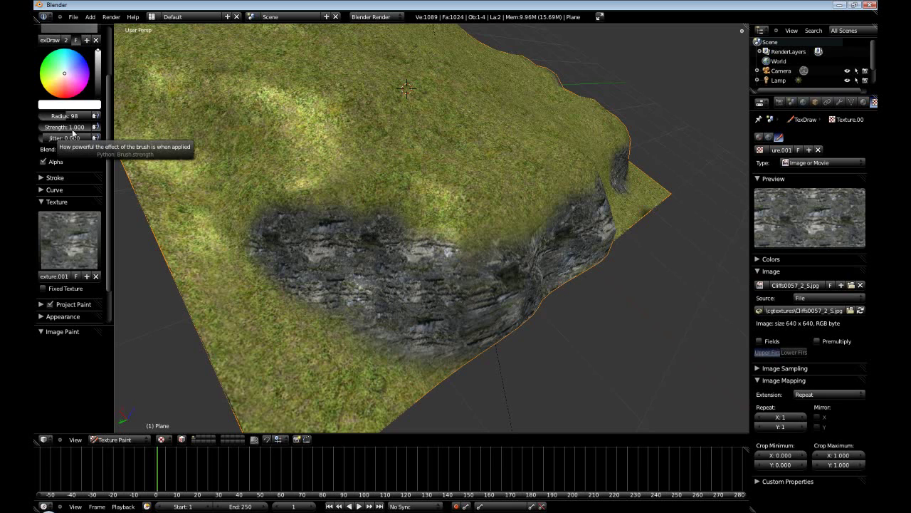
Set the brush strength to 0.588 and paint a faint patch of cliff texture beside the end of the rock band
drag(75, 131, 57, 131)
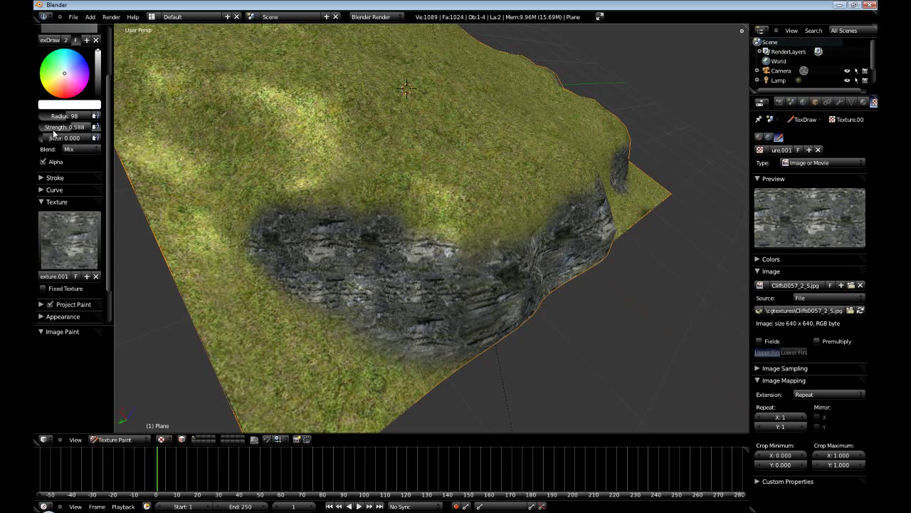
mouse_move(260, 177)
mouse_down()
mouse_move(242, 189)
mouse_move(235, 243)
mouse_move(254, 279)
mouse_move(226, 197)
mouse_move(295, 169)
mouse_move(298, 180)
mouse_up()
mouse_move(436, 257)
middle_down()
mouse_move(441, 204)
mouse_move(428, 299)
middle_up()
mouse_move(523, 251)
middle_down()
mouse_move(502, 248)
mouse_move(444, 203)
mouse_move(451, 264)
mouse_move(478, 284)
middle_up()
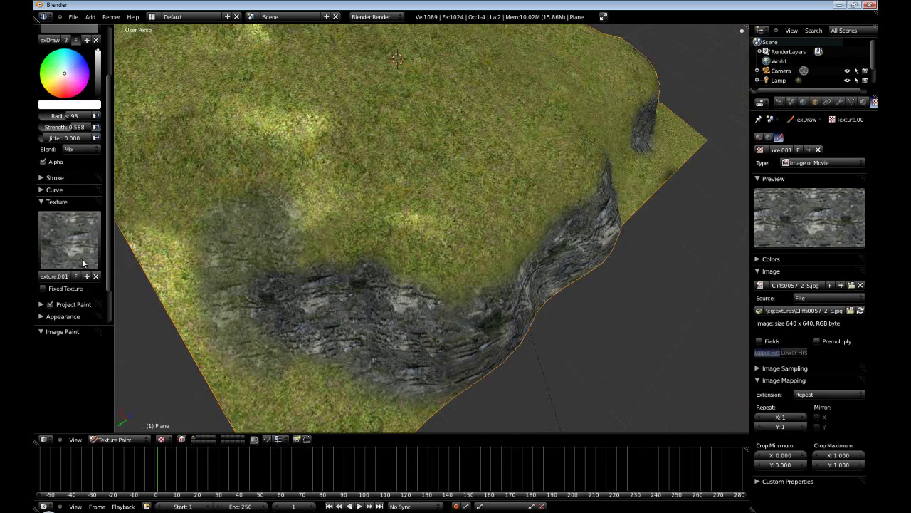
Switch the brush to the grass texture and paint over the faint rock patch beside the band
scroll(407, 294, up, 2)
scroll(407, 294, down, 1)
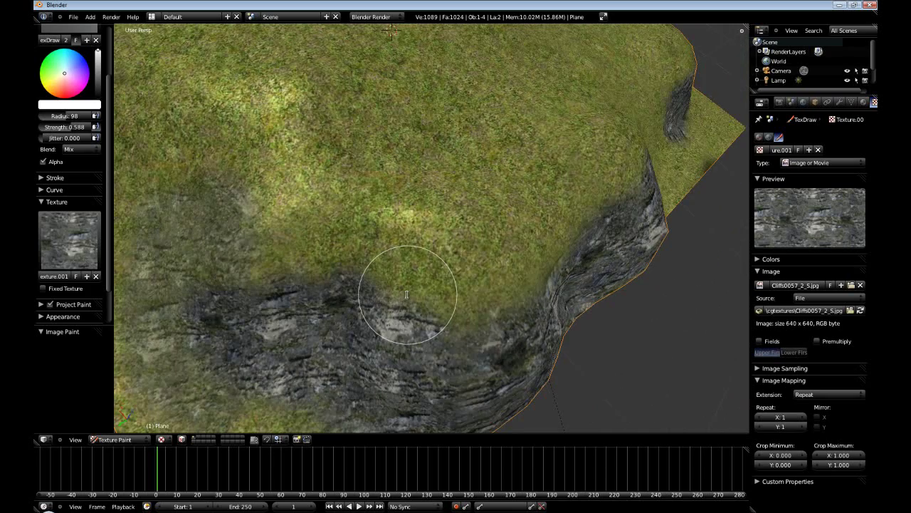
scroll(407, 294, down, 2)
click(69, 239)
click(112, 304)
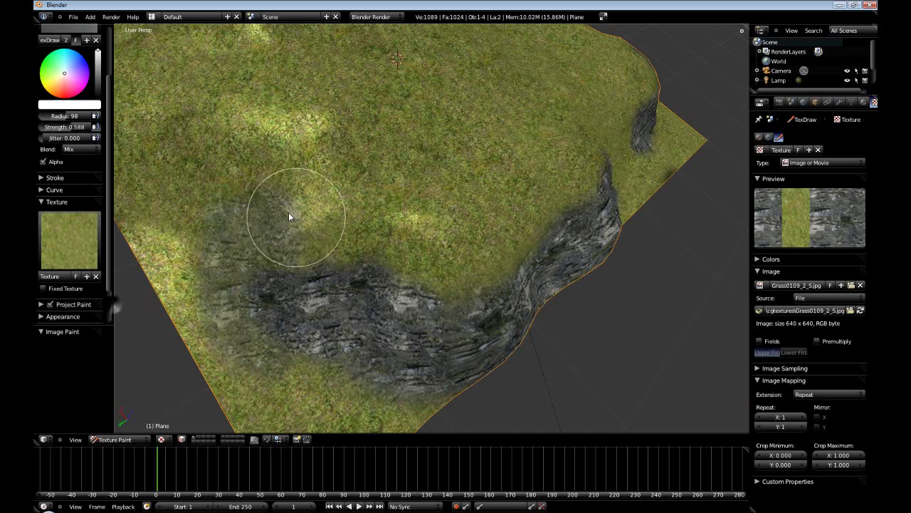
mouse_move(289, 214)
mouse_down()
mouse_move(278, 210)
mouse_move(280, 238)
mouse_move(270, 242)
mouse_move(243, 223)
mouse_move(215, 319)
mouse_move(256, 373)
mouse_up()
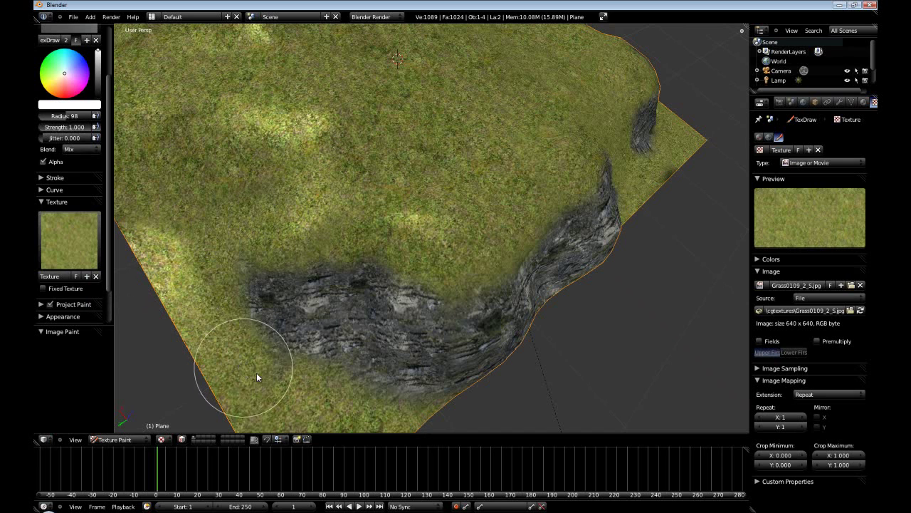
Switch the brush back to the cliff texture, Texture.001, and extend the rock band along the next slope
click(69, 240)
click(158, 299)
mouse_move(274, 283)
mouse_down()
mouse_move(245, 239)
mouse_move(277, 290)
mouse_move(257, 306)
mouse_up()
mouse_move(431, 227)
middle_down()
mouse_move(332, 186)
mouse_move(605, 271)
middle_up()
mouse_move(395, 208)
mouse_down()
mouse_move(338, 210)
mouse_move(407, 243)
mouse_move(430, 241)
mouse_move(295, 187)
mouse_up()
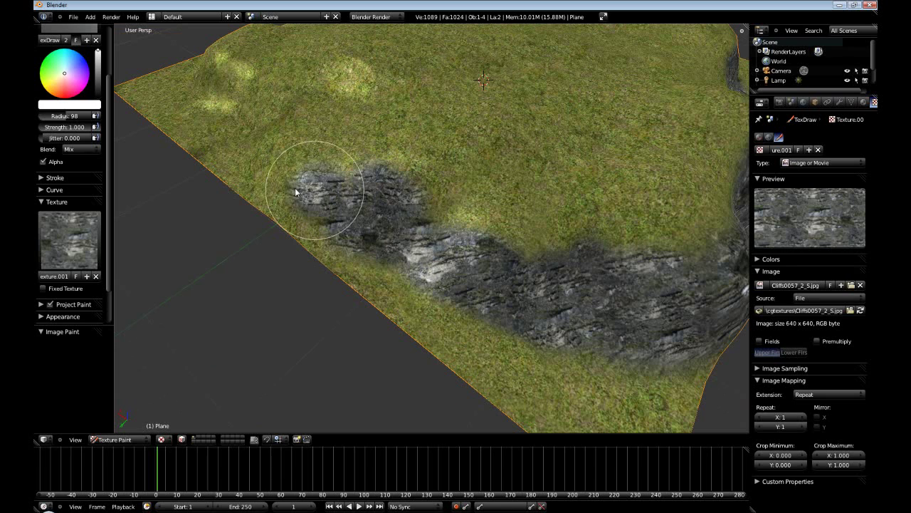
Continue the cliff rock band along the terrain's edge up to the area near the next corner
middle_drag(486, 282, 528, 278)
mouse_move(420, 252)
mouse_down()
mouse_move(341, 245)
mouse_move(248, 164)
mouse_move(234, 126)
mouse_move(284, 186)
mouse_move(244, 220)
mouse_move(214, 157)
mouse_move(315, 228)
mouse_up()
mouse_move(315, 228)
middle_down()
mouse_move(445, 270)
mouse_move(482, 258)
mouse_move(545, 270)
mouse_move(392, 230)
middle_up()
mouse_move(403, 235)
mouse_down()
mouse_move(342, 222)
mouse_move(313, 253)
mouse_up()
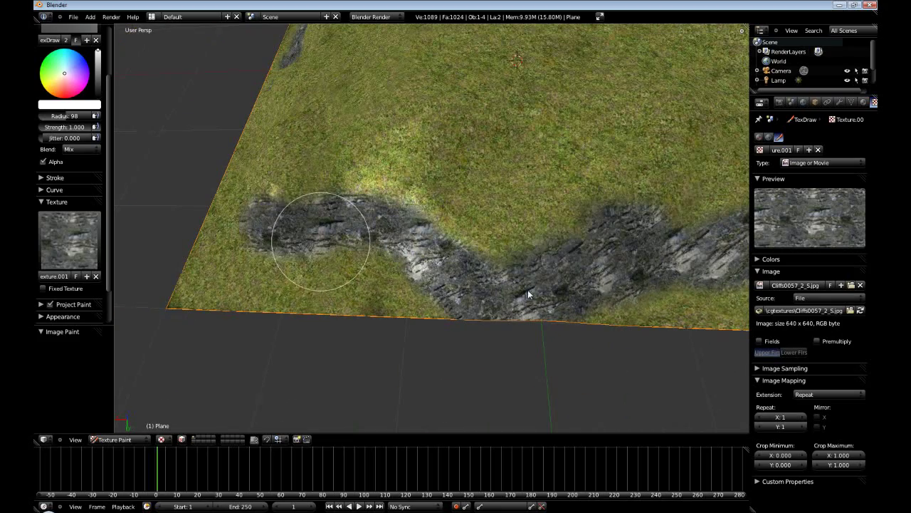
Carry the cliff rock around the terrain's corner to join the adjacent rock band, and inspect the whole rim
middle_drag(524, 262, 582, 240)
mouse_move(348, 186)
middle_down()
mouse_move(299, 249)
mouse_move(607, 253)
mouse_move(626, 263)
middle_up()
mouse_move(329, 326)
mouse_down()
mouse_move(242, 302)
mouse_move(321, 353)
mouse_move(440, 325)
mouse_up()
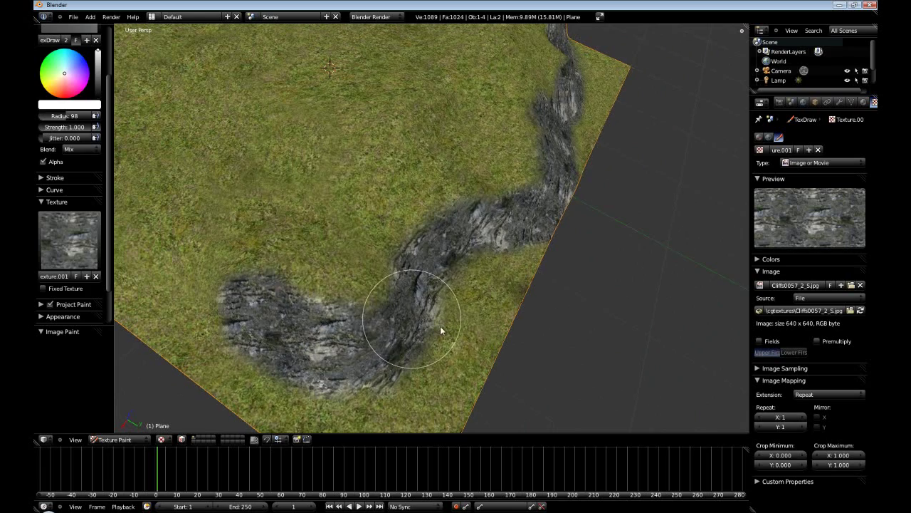
mouse_move(440, 325)
middle_down()
mouse_move(493, 326)
mouse_move(408, 345)
middle_up()
mouse_move(408, 345)
mouse_down()
mouse_move(399, 328)
mouse_move(299, 310)
mouse_up()
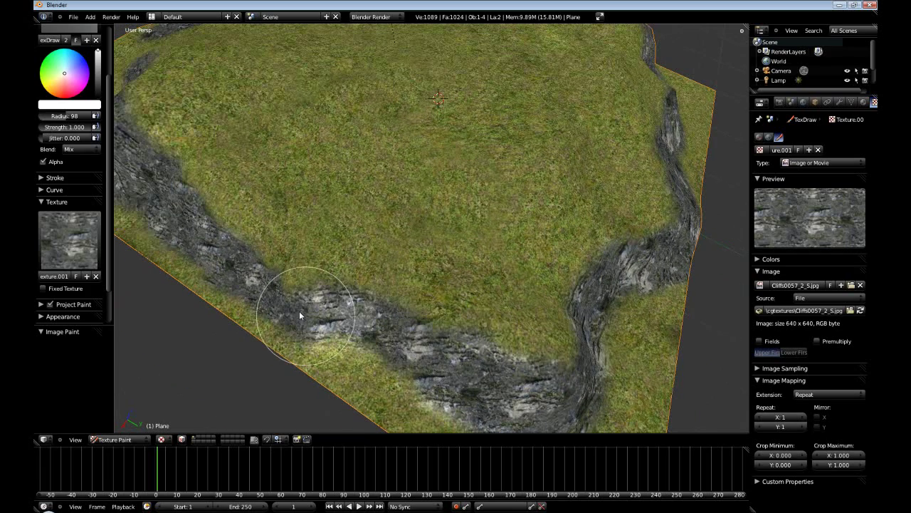
mouse_move(413, 280)
middle_down()
mouse_move(366, 234)
mouse_move(606, 321)
mouse_move(580, 323)
mouse_move(602, 339)
mouse_move(518, 346)
mouse_move(523, 332)
mouse_move(413, 342)
mouse_move(364, 320)
mouse_move(508, 309)
mouse_move(489, 335)
mouse_move(451, 334)
mouse_move(508, 288)
mouse_move(648, 279)
mouse_move(713, 334)
middle_up()
scroll(580, 324, down, 4)
scroll(364, 320, up, 3)
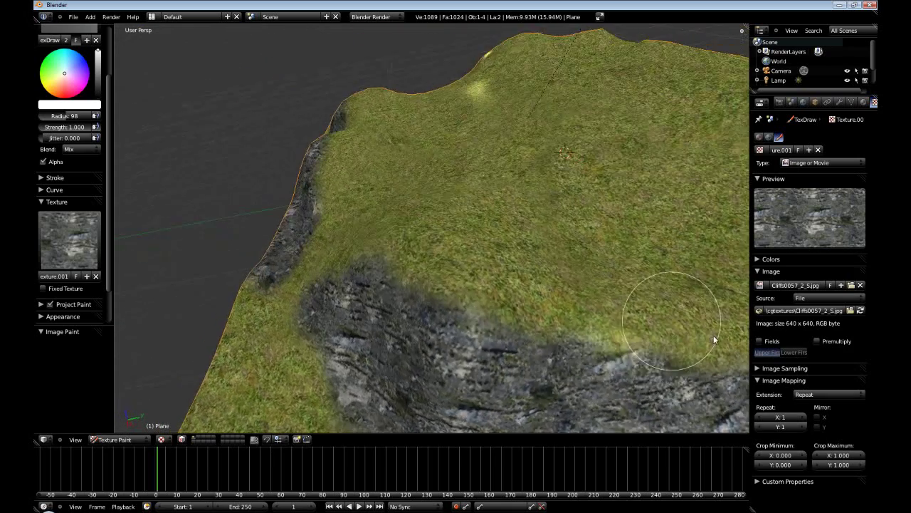
scroll(715, 328, down, 4)
drag(610, 318, 490, 336)
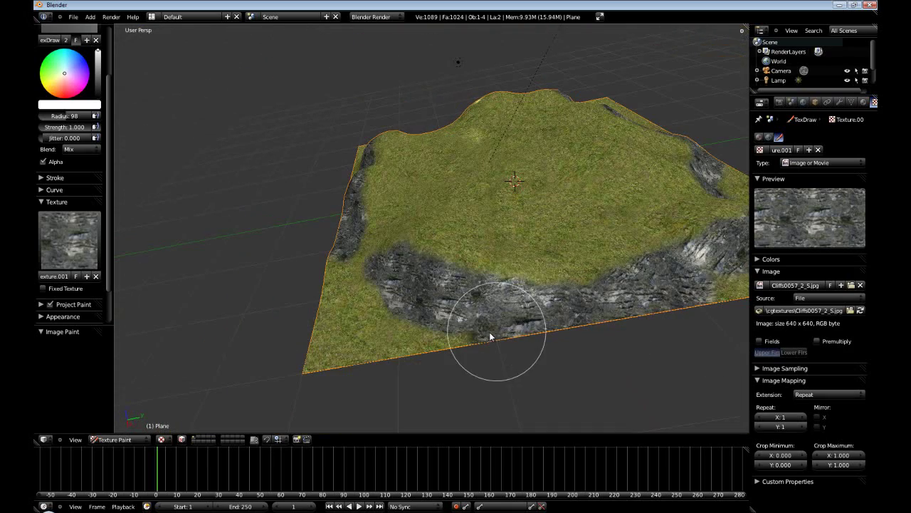
mouse_move(482, 333)
middle_down()
mouse_move(514, 265)
mouse_move(565, 343)
mouse_move(426, 431)
mouse_move(392, 381)
mouse_move(624, 271)
mouse_move(653, 276)
mouse_move(475, 283)
middle_up()
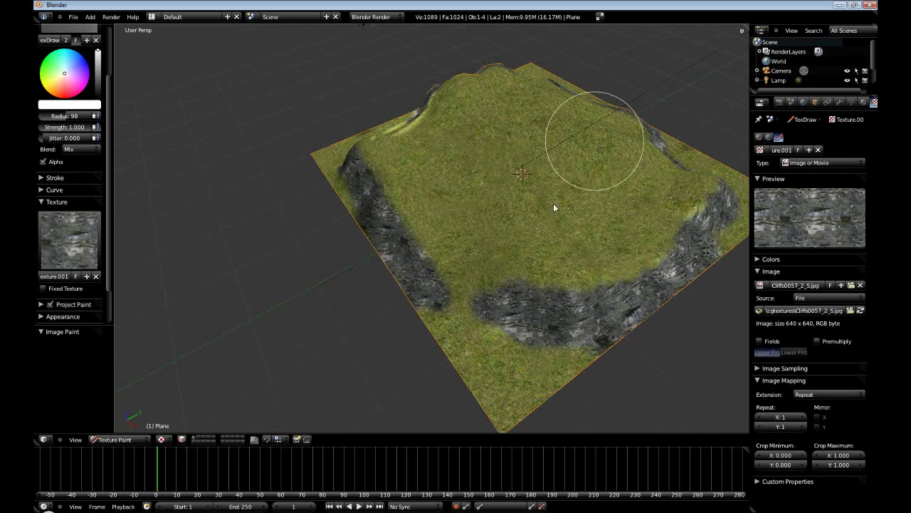
Create a new brush texture and set its type to Image or Movie
click(818, 150)
click(804, 152)
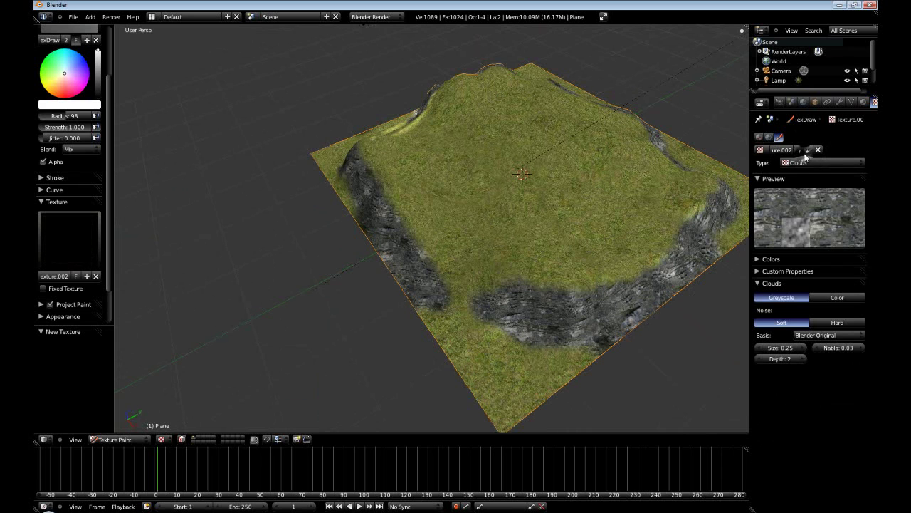
click(817, 162)
click(816, 239)
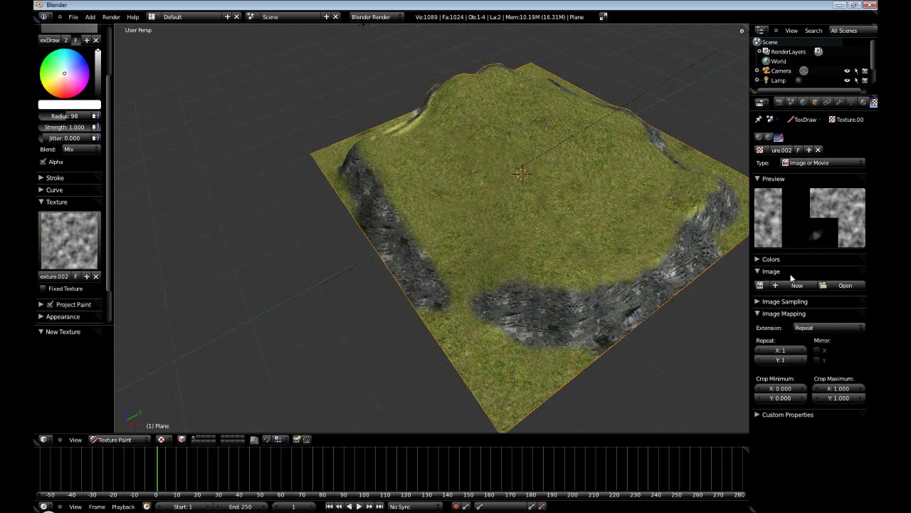
Load SoilSand0104_1_S.jpg from the cgtextures folder as the new texture's image
click(845, 285)
click(207, 30)
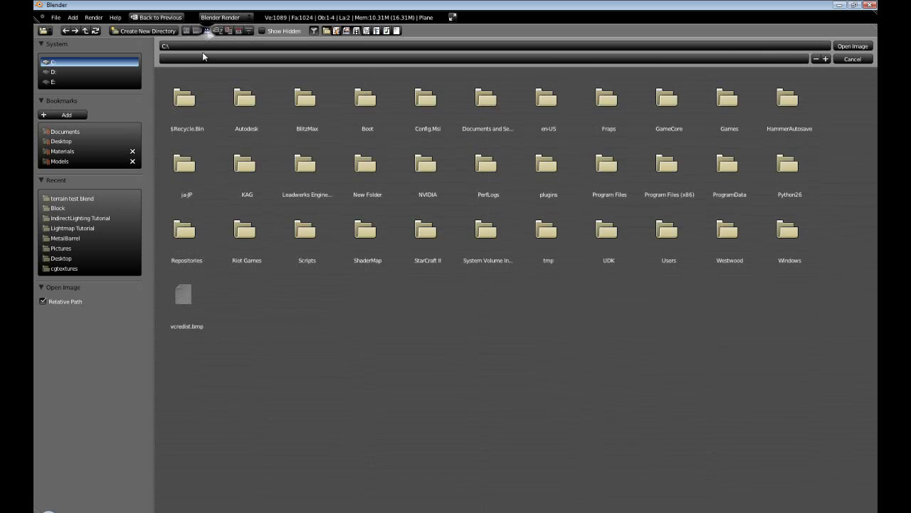
click(55, 270)
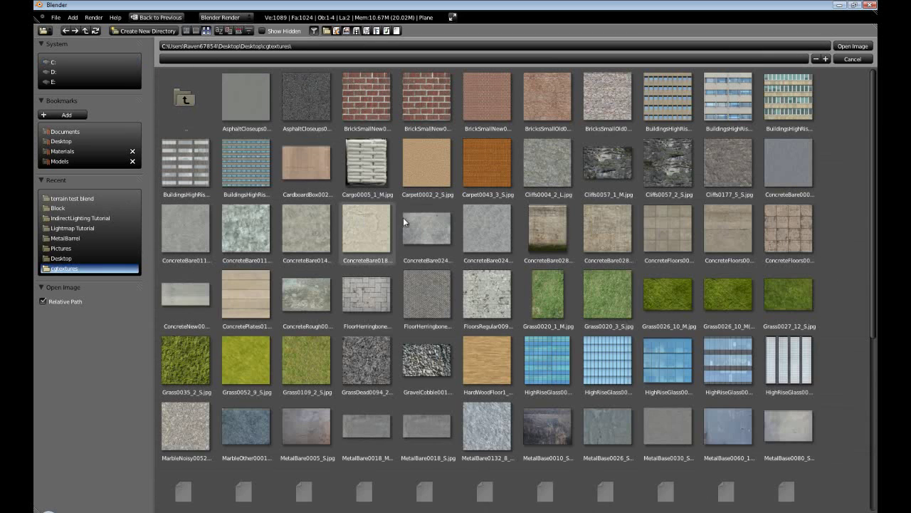
scroll(492, 266, down, 2)
scroll(493, 265, down, 2)
scroll(492, 264, down, 4)
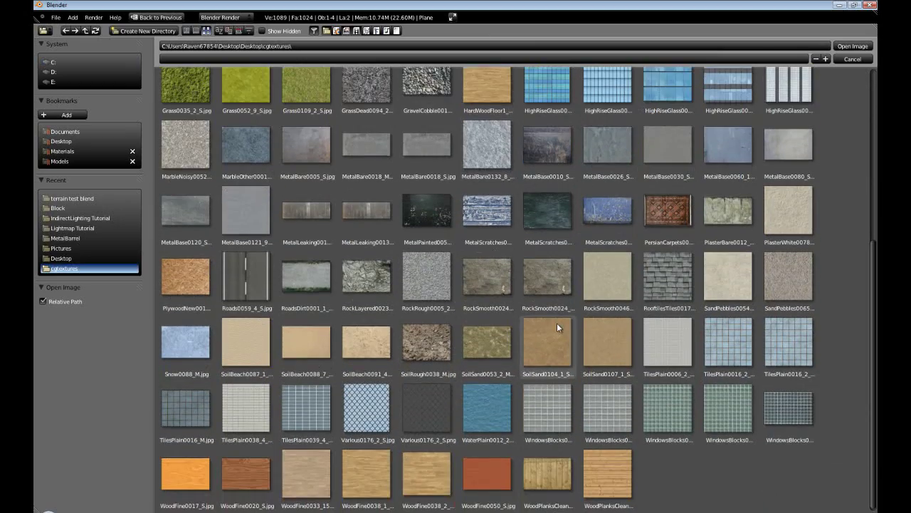
double_click(557, 324)
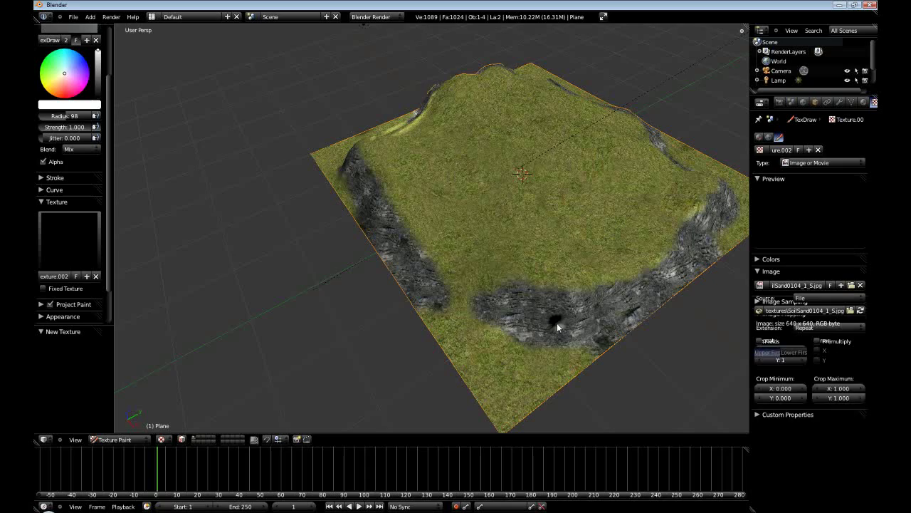
Paint a sand path from the grassy plateau down through the gap between the two rock bands to the terrain's edge
scroll(492, 343, up, 5)
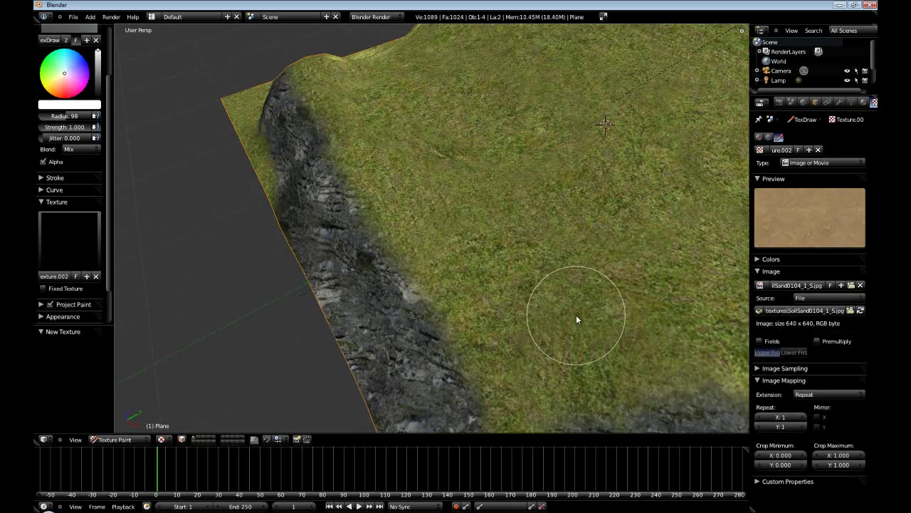
scroll(576, 314, down, 5)
scroll(438, 332, up, 4)
mouse_move(439, 332)
shift+middle_down()
mouse_move(465, 235)
mouse_move(528, 133)
shift+middle_up()
scroll(528, 133, up, 2)
mouse_move(390, 211)
mouse_down()
mouse_move(431, 243)
mouse_move(409, 321)
mouse_move(387, 257)
mouse_move(396, 146)
mouse_move(433, 132)
mouse_move(435, 179)
mouse_move(452, 120)
mouse_move(431, 93)
mouse_move(407, 104)
mouse_move(399, 49)
mouse_move(413, 236)
mouse_move(351, 380)
mouse_move(405, 366)
mouse_move(396, 405)
mouse_move(367, 338)
mouse_move(323, 404)
mouse_move(422, 347)
mouse_move(360, 388)
mouse_up()
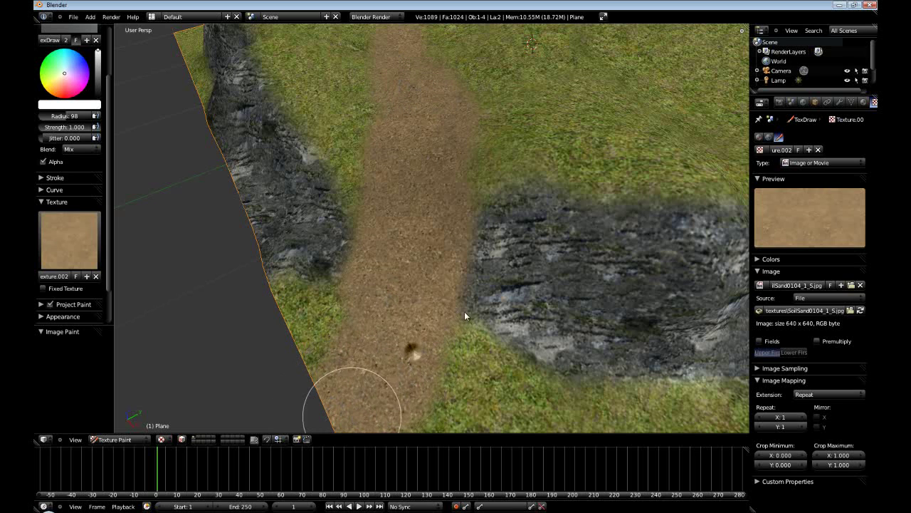
Extend the sand path across the grassy middle of the terrain
mouse_move(464, 311)
middle_down()
mouse_move(488, 371)
mouse_move(594, 270)
middle_up()
shift+middle_drag(658, 263, 370, 255)
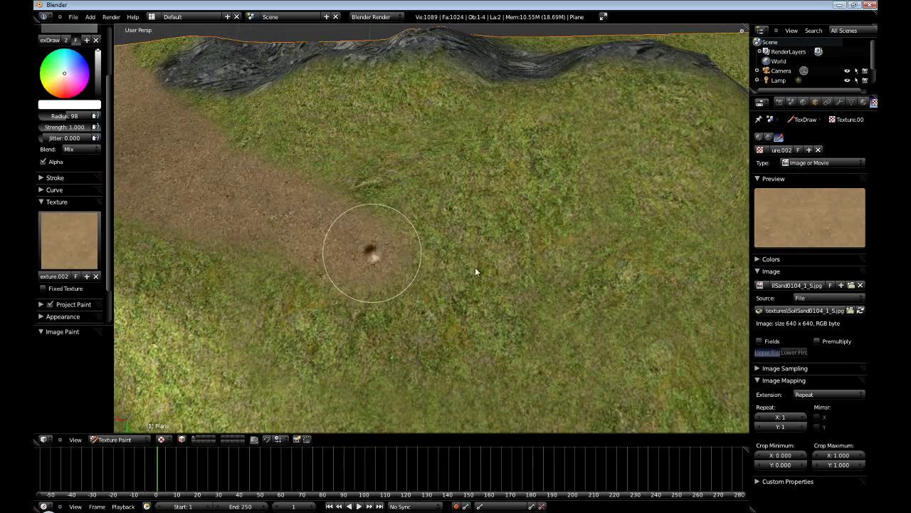
mouse_move(370, 254)
mouse_down()
mouse_move(470, 261)
mouse_move(534, 282)
mouse_move(457, 296)
mouse_move(297, 263)
mouse_up()
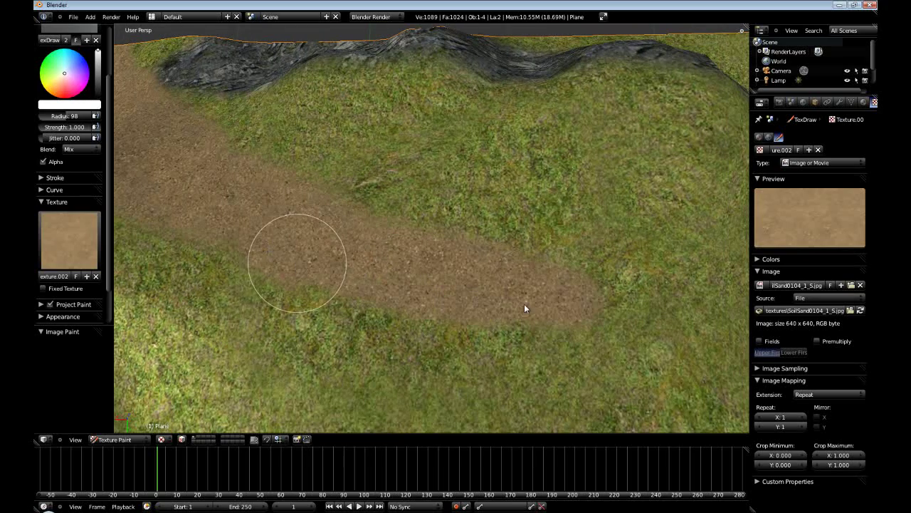
mouse_move(541, 308)
mouse_down()
mouse_move(478, 252)
mouse_move(701, 282)
mouse_up()
Continue the sand path through the opposite gap in the rocks and out to the terrain's edge
mouse_move(671, 294)
middle_down()
mouse_move(614, 301)
mouse_move(305, 246)
mouse_move(556, 253)
middle_up()
middle_drag(570, 210, 537, 198)
drag(537, 198, 430, 253)
mouse_move(460, 232)
middle_down()
mouse_move(502, 226)
mouse_move(556, 148)
middle_up()
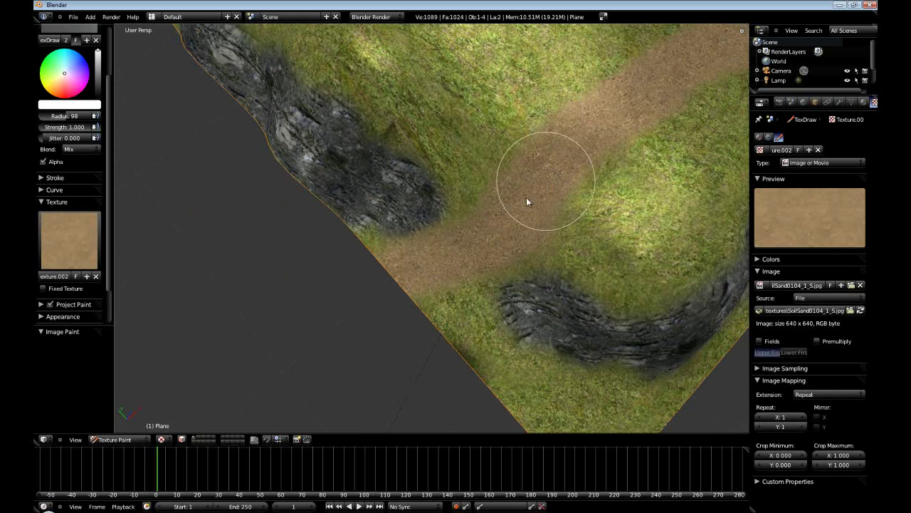
mouse_move(495, 232)
mouse_down()
mouse_move(444, 274)
mouse_move(413, 285)
mouse_up()
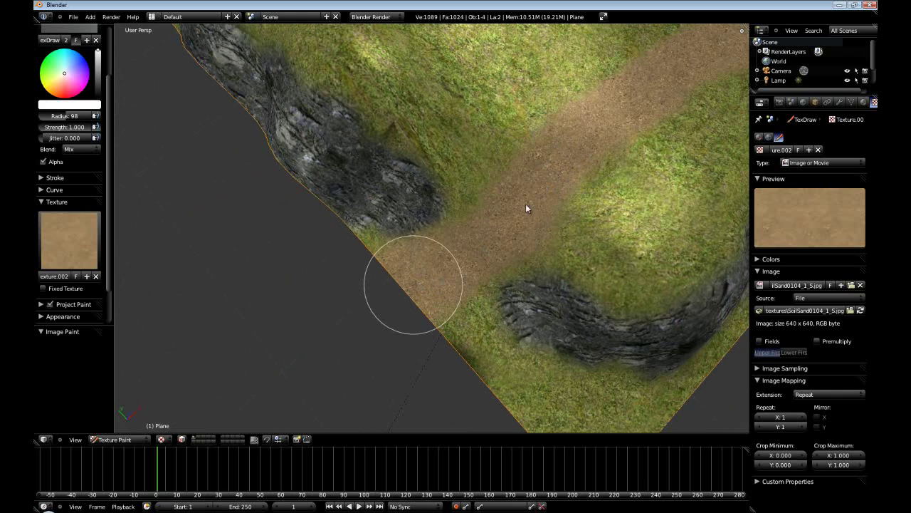
mouse_move(578, 144)
middle_down()
mouse_move(594, 212)
mouse_move(563, 222)
mouse_move(568, 148)
middle_up()
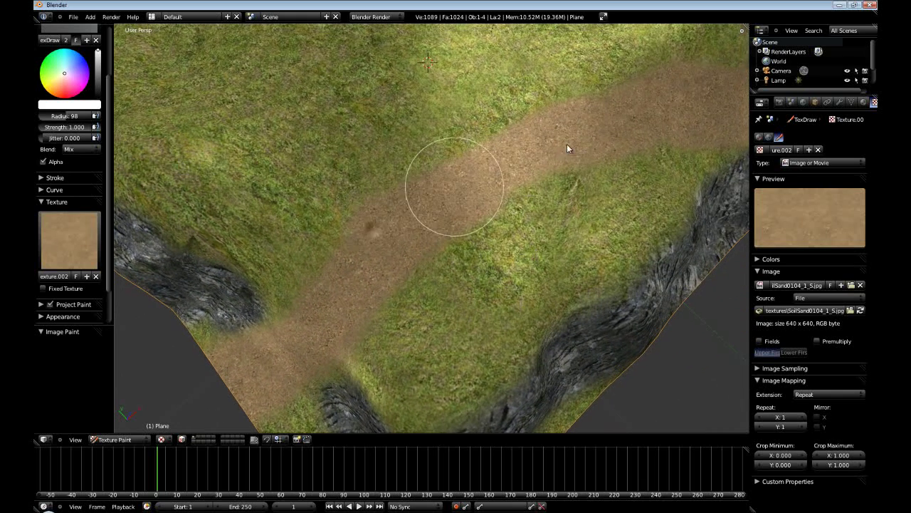
Fill in the sand path's bends and cover the low ground outside the rock bands at the corner with sand
drag(568, 148, 595, 131)
click(362, 264)
drag(517, 189, 634, 130)
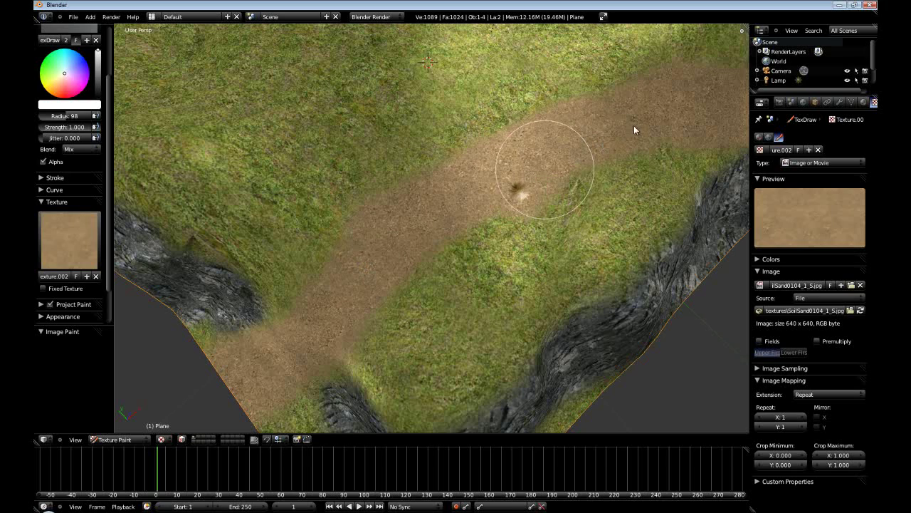
middle_drag(637, 132, 509, 196)
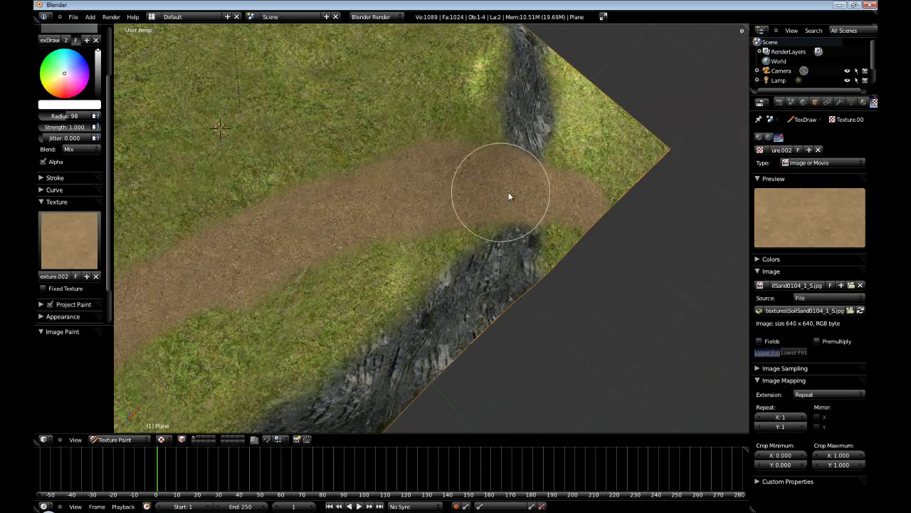
mouse_move(536, 194)
mouse_down()
mouse_move(578, 200)
mouse_move(564, 249)
mouse_move(573, 187)
mouse_move(610, 185)
mouse_move(316, 221)
mouse_move(612, 152)
mouse_move(601, 110)
mouse_move(628, 147)
mouse_move(652, 153)
mouse_move(569, 167)
mouse_move(571, 77)
mouse_move(603, 135)
mouse_up()
middle_drag(630, 187, 561, 316)
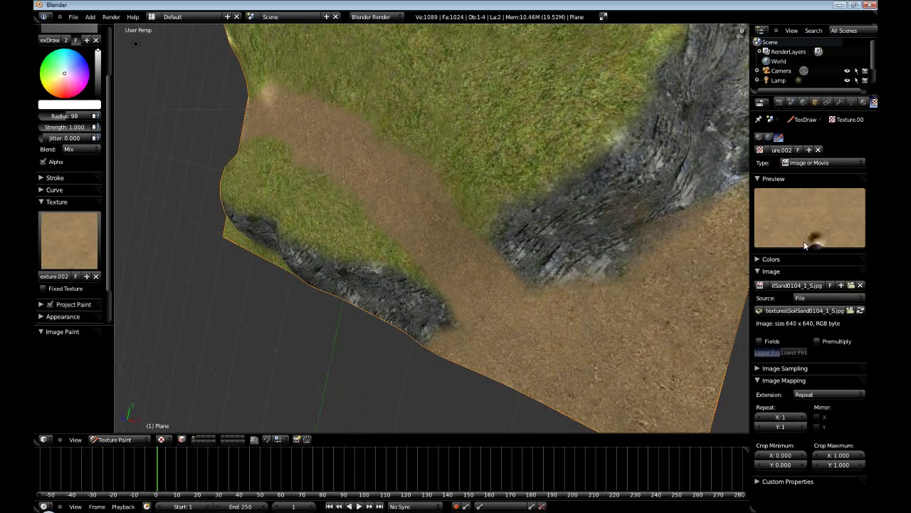
Switch the brush to the cliff texture, Texture.001, and repaint the rock face where sand spilled onto it
click(79, 240)
click(157, 299)
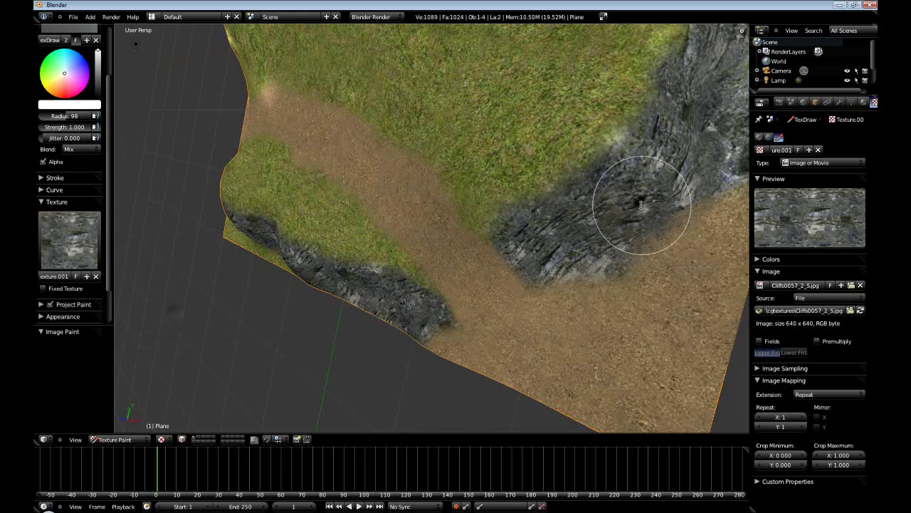
Switch the brush to the sand texture, Texture.002, and touch up the path where it meets the terrain's edge beside the rocks
click(58, 244)
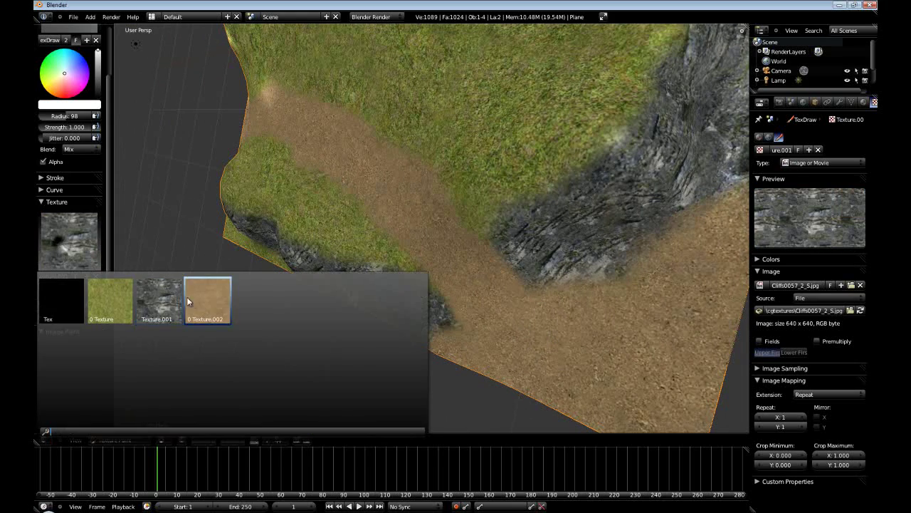
click(208, 300)
mouse_move(437, 281)
middle_down()
mouse_move(420, 200)
mouse_move(449, 266)
mouse_move(460, 259)
mouse_move(349, 235)
middle_up()
drag(239, 212, 213, 165)
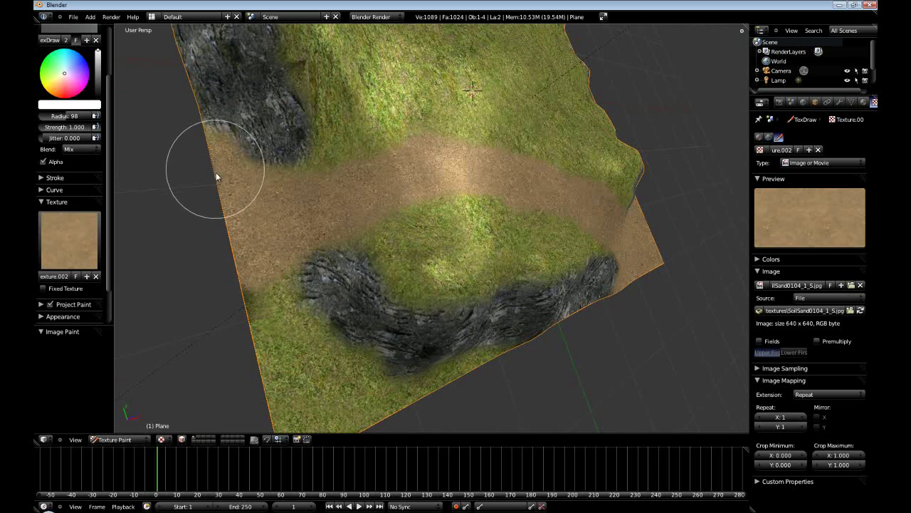
Inspect the painted terrain from several angles and look over the available export formats
mouse_move(437, 203)
middle_down()
mouse_move(491, 269)
mouse_move(561, 191)
mouse_move(392, 295)
mouse_move(508, 214)
mouse_move(545, 132)
middle_up()
scroll(561, 190, down, 3)
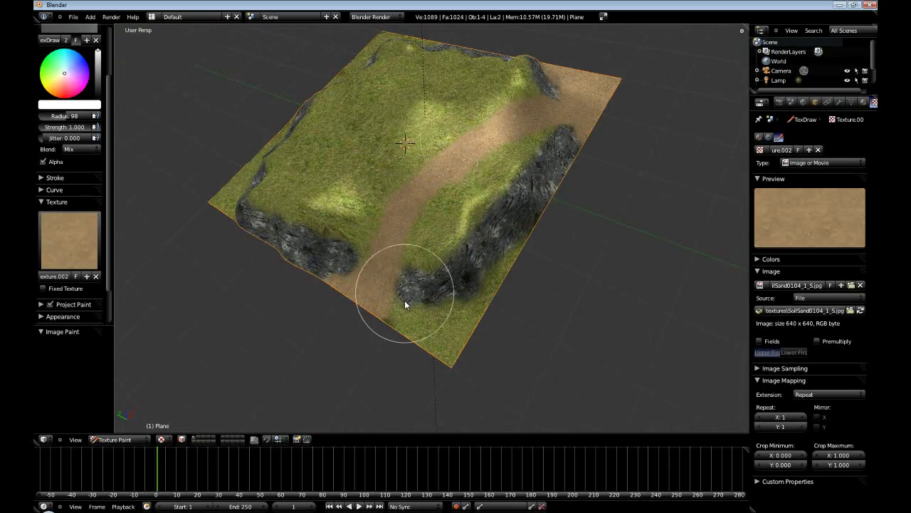
mouse_move(409, 319)
middle_down()
mouse_move(525, 269)
mouse_move(470, 358)
mouse_move(579, 177)
mouse_move(603, 240)
mouse_move(363, 191)
mouse_move(389, 290)
mouse_move(368, 287)
mouse_move(327, 206)
mouse_move(244, 158)
mouse_move(173, 219)
mouse_move(563, 229)
mouse_move(535, 279)
mouse_move(528, 199)
mouse_move(380, 93)
middle_up()
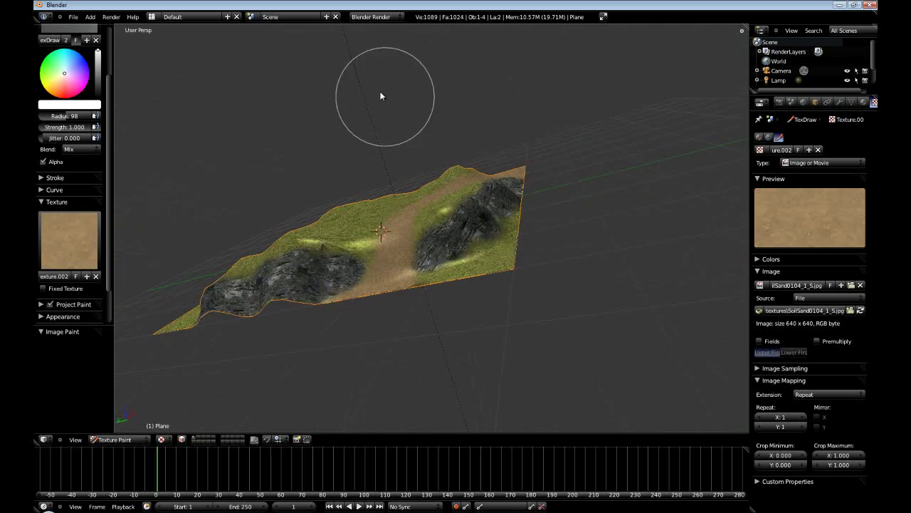
middle_drag(423, 187, 424, 308)
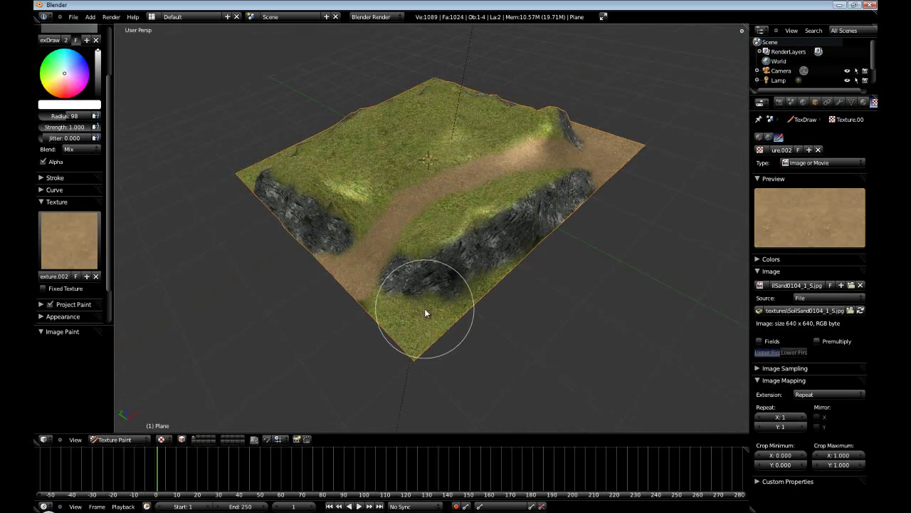
middle_drag(455, 280, 492, 264)
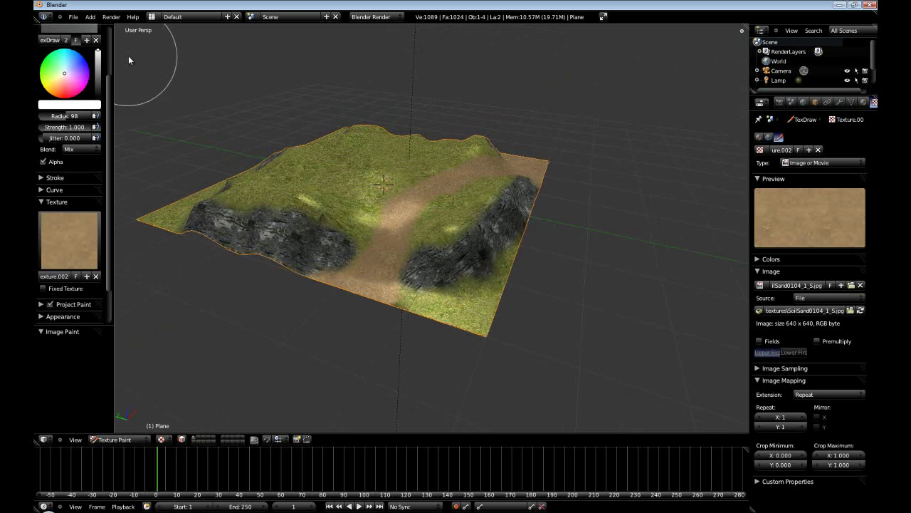
click(74, 16)
mouse_move(105, 184)
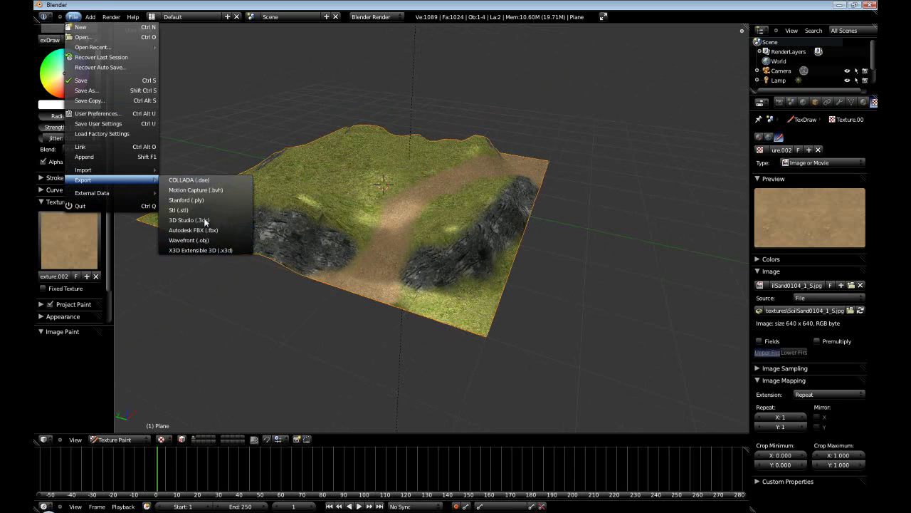
Split the 3D view, turn the new area into a UV/Image Editor and display the painted Terrain image in it
drag(34, 443, 361, 443)
click(45, 440)
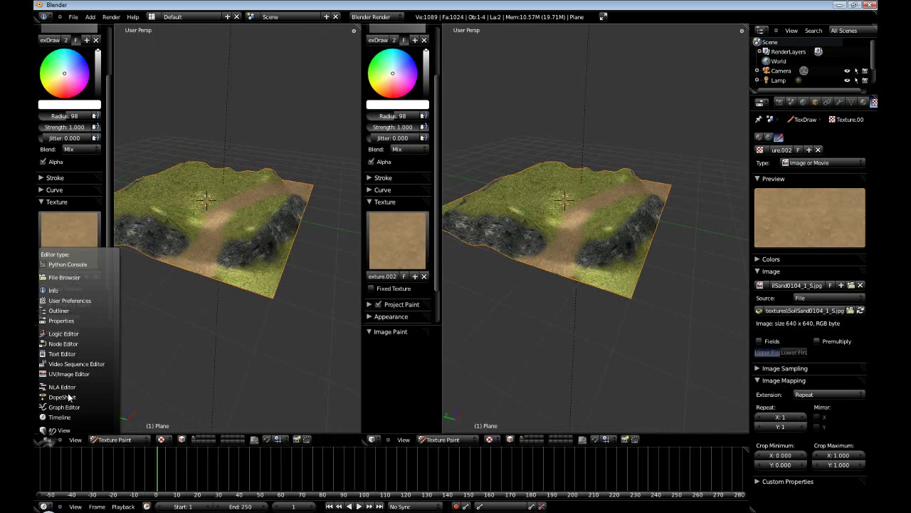
click(78, 373)
click(212, 440)
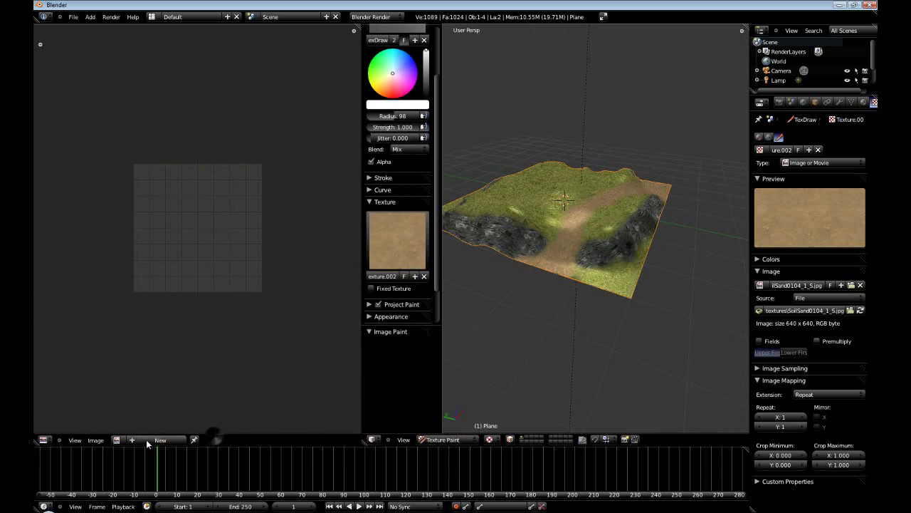
click(116, 440)
click(143, 368)
scroll(193, 329, down, 5)
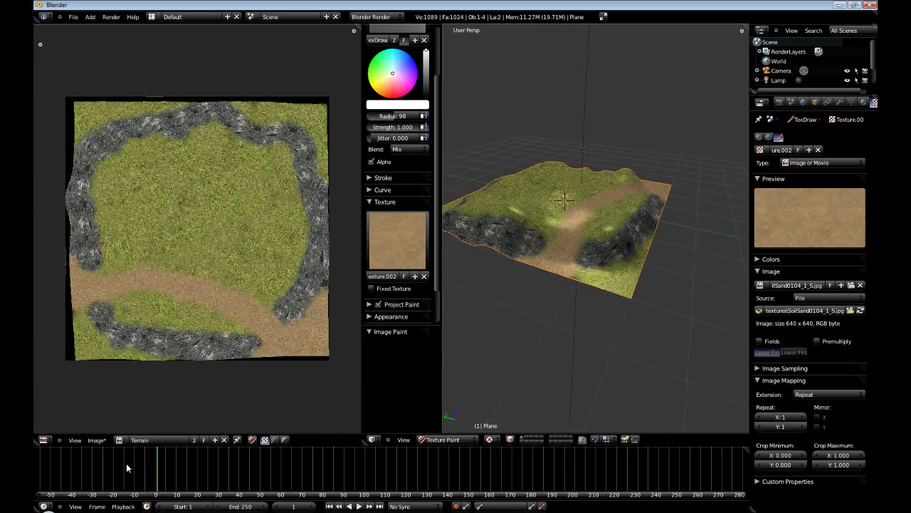
Save the painted terrain texture to the Desktop as the PNG image Terrain.png
click(97, 440)
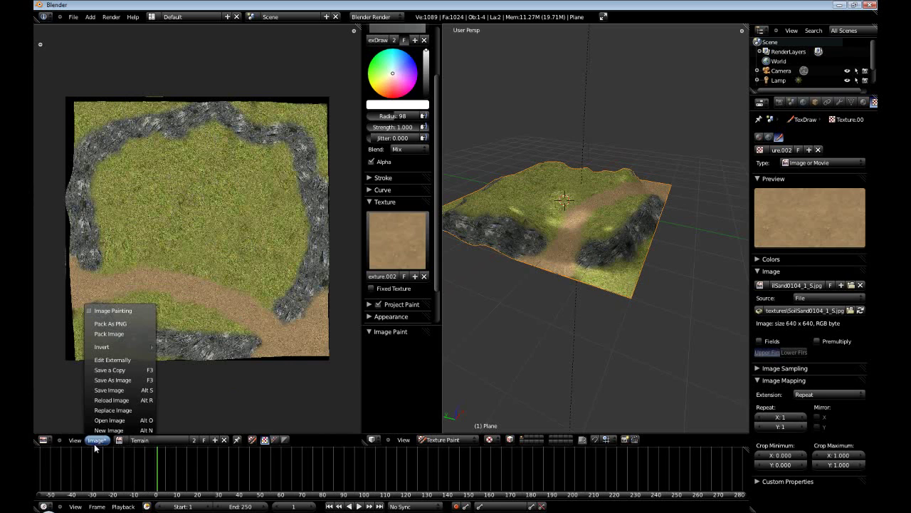
click(111, 380)
click(62, 151)
click(62, 141)
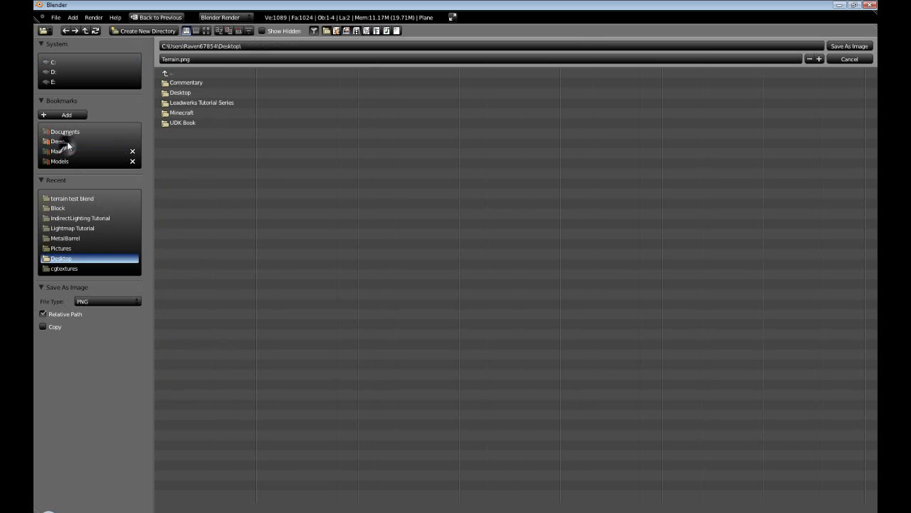
click(859, 48)
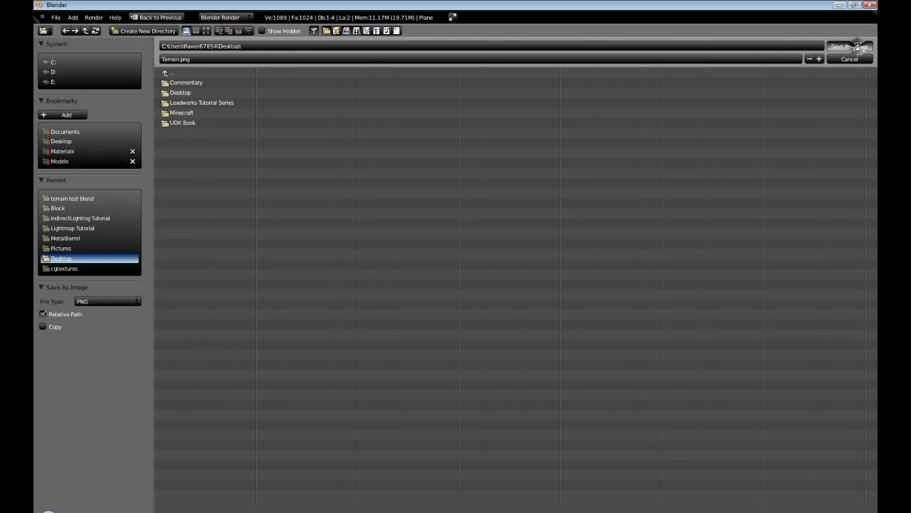